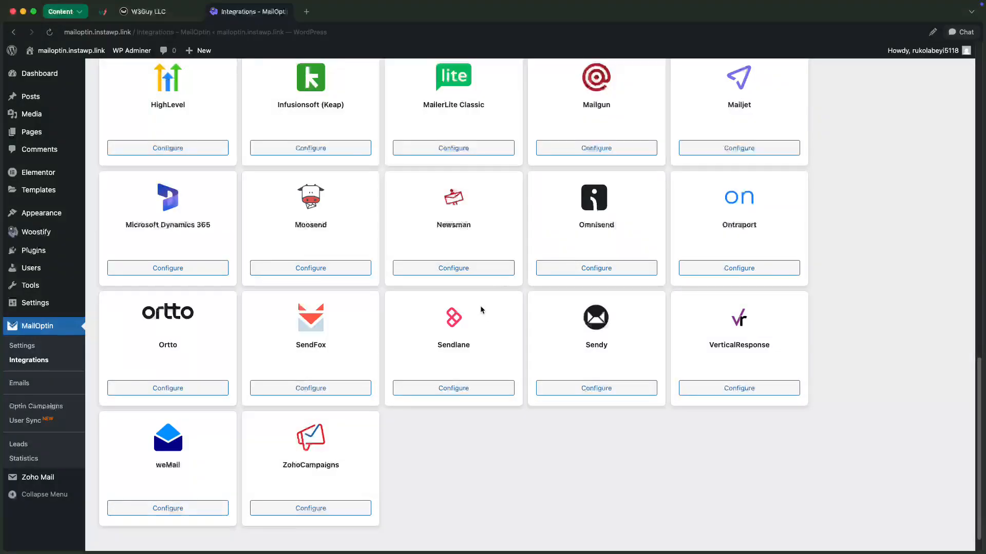
Open the Sendy connection settings, and copy the ID of Test List from the Kanta Music brand in Sendy.
click(549, 388)
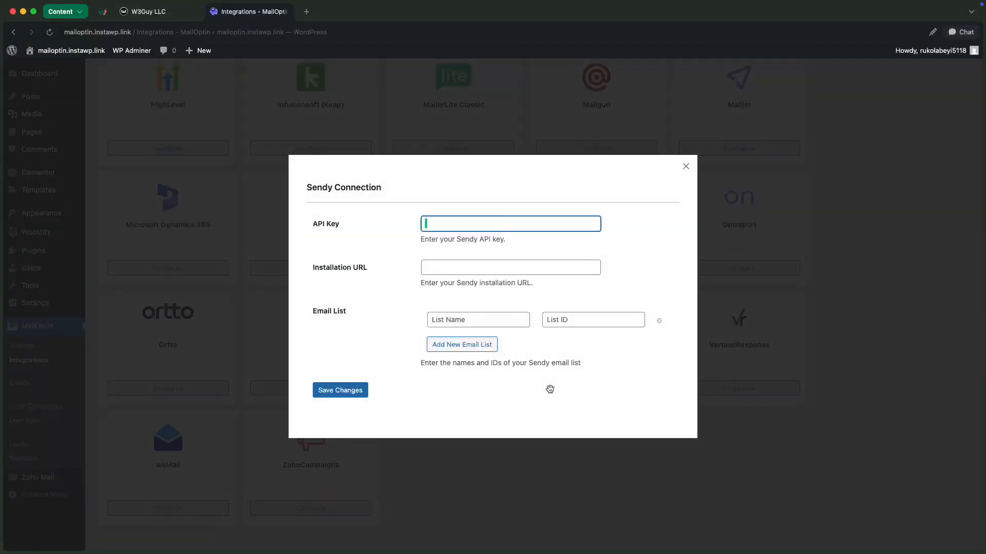
click(466, 227)
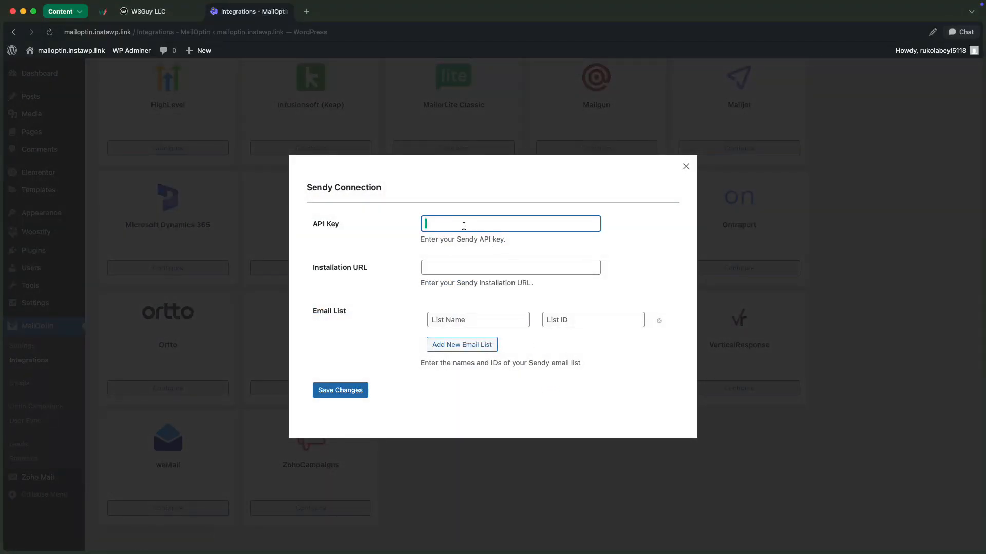
click(167, 12)
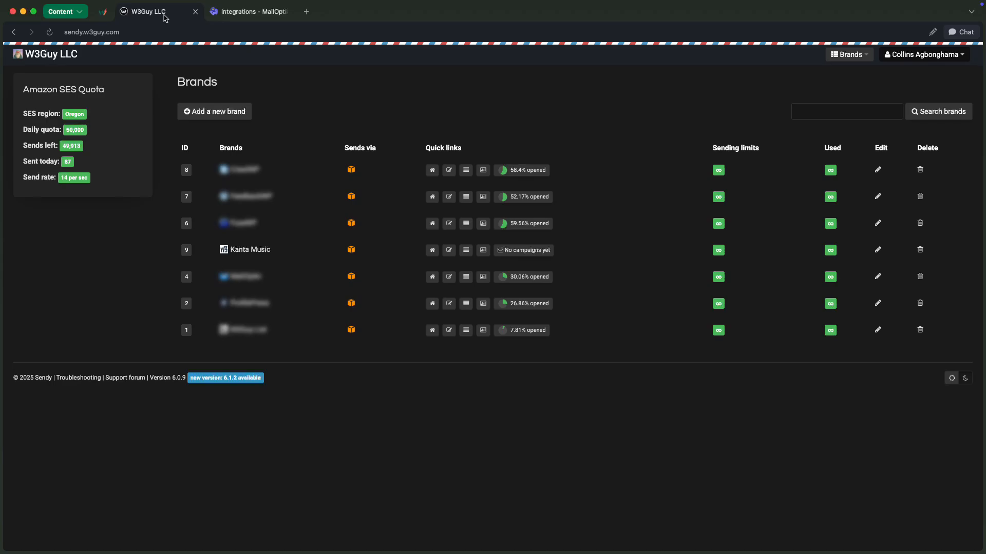
click(248, 249)
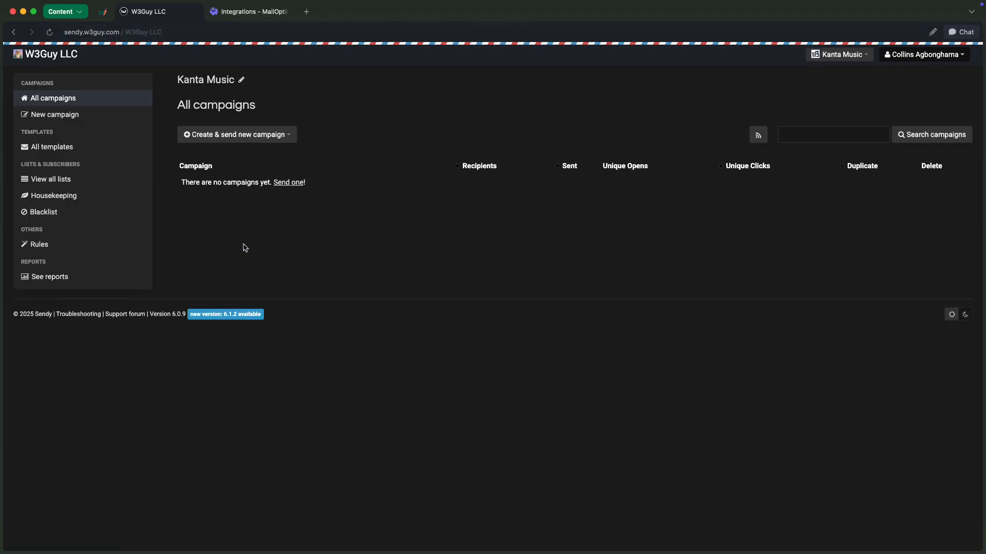
click(60, 182)
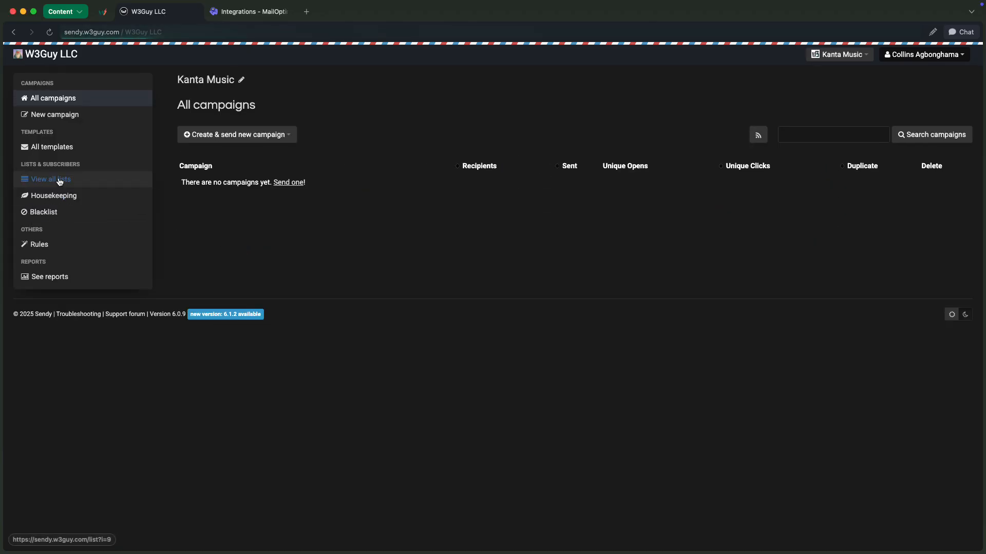
click(198, 184)
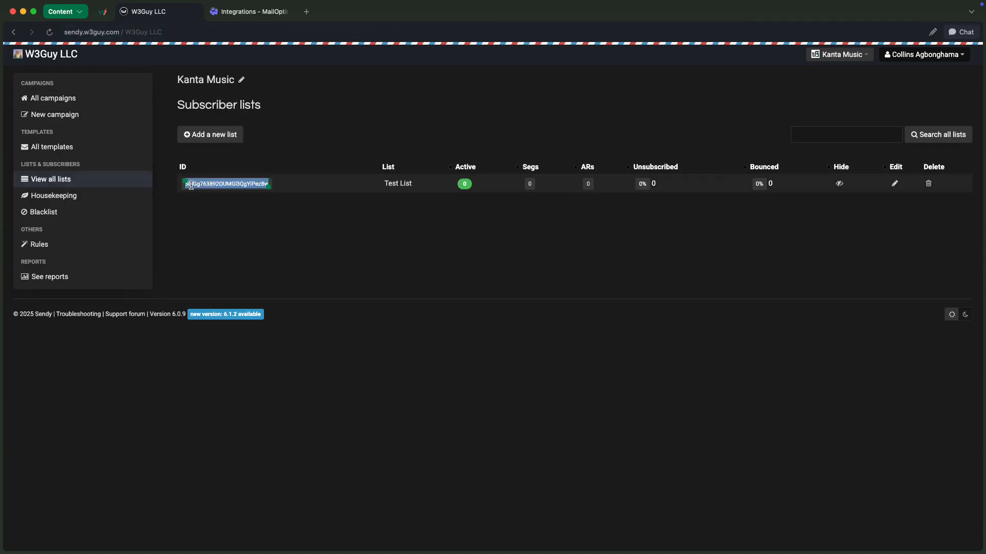
key(super+c)
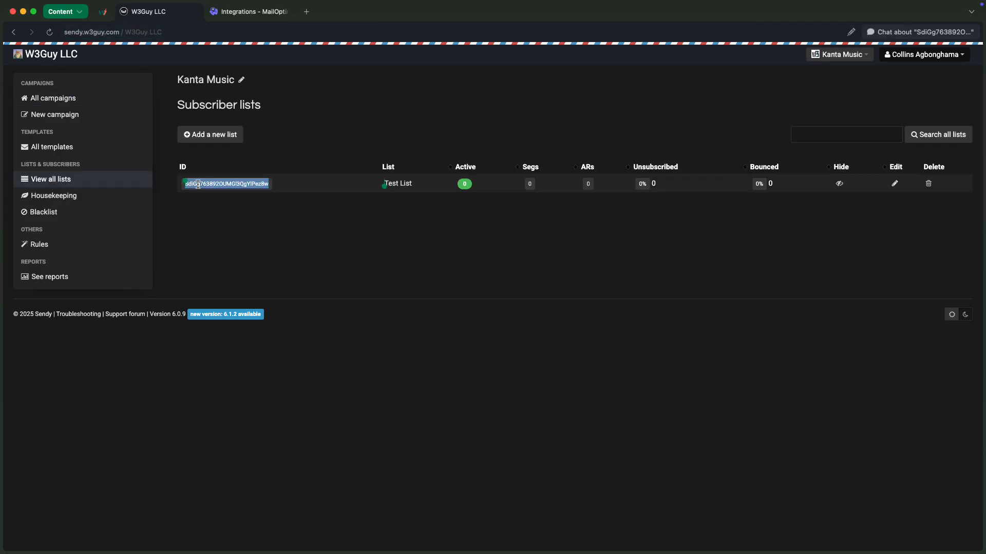
right_click(198, 184)
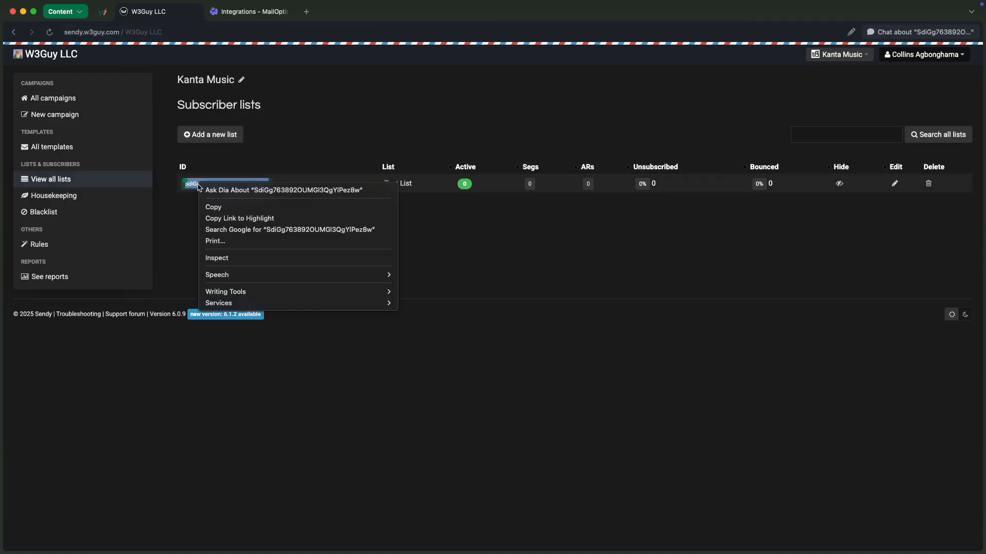
click(215, 207)
Back in MailOptin's Sendy connection, paste the copied list ID into the email list entry and name it Test List.
click(246, 11)
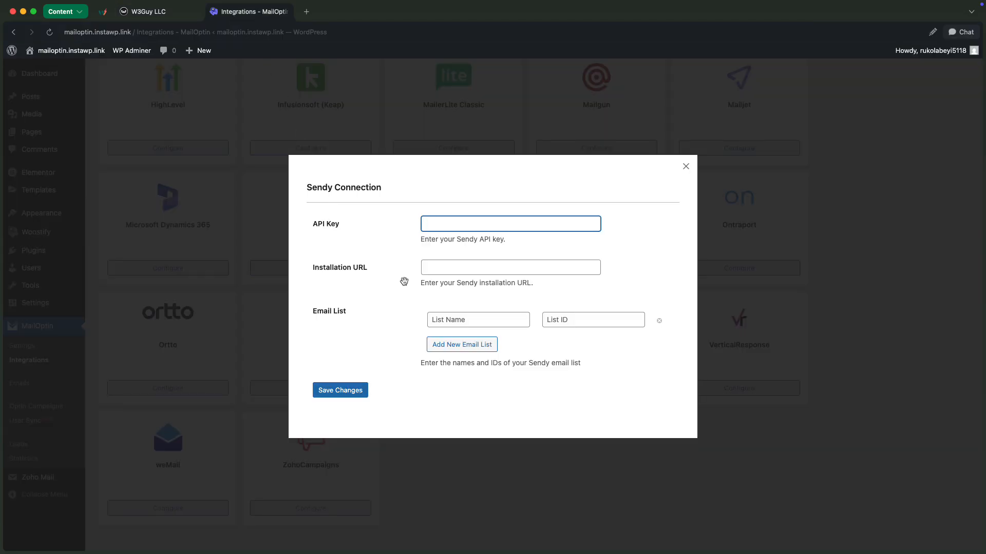
click(591, 320)
key(super+v)
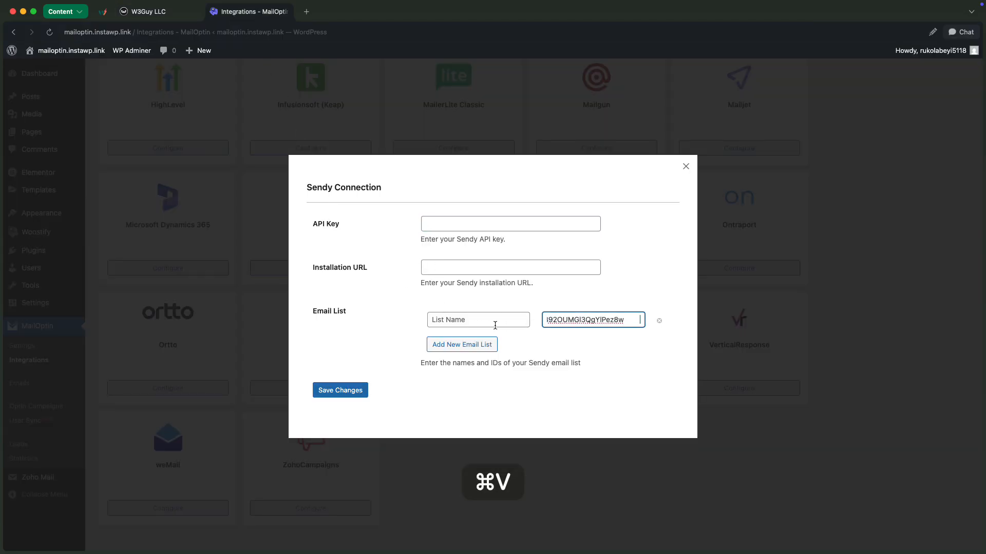
click(495, 326)
text(Test List)
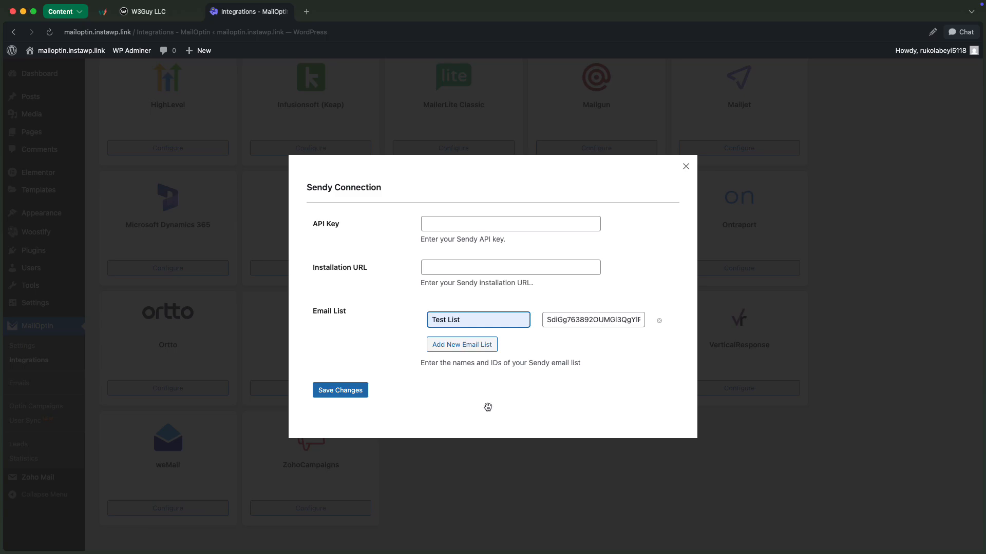
click(175, 12)
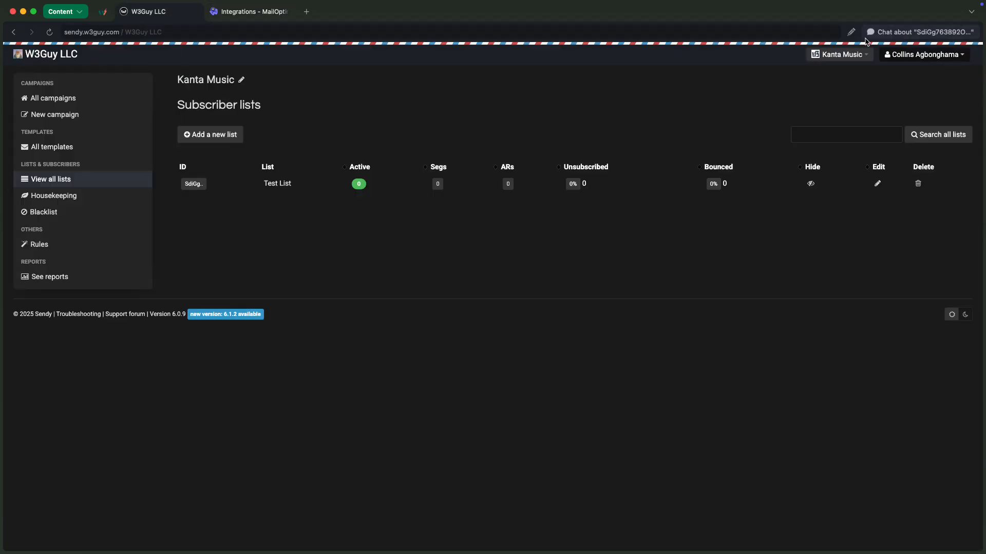
click(950, 57)
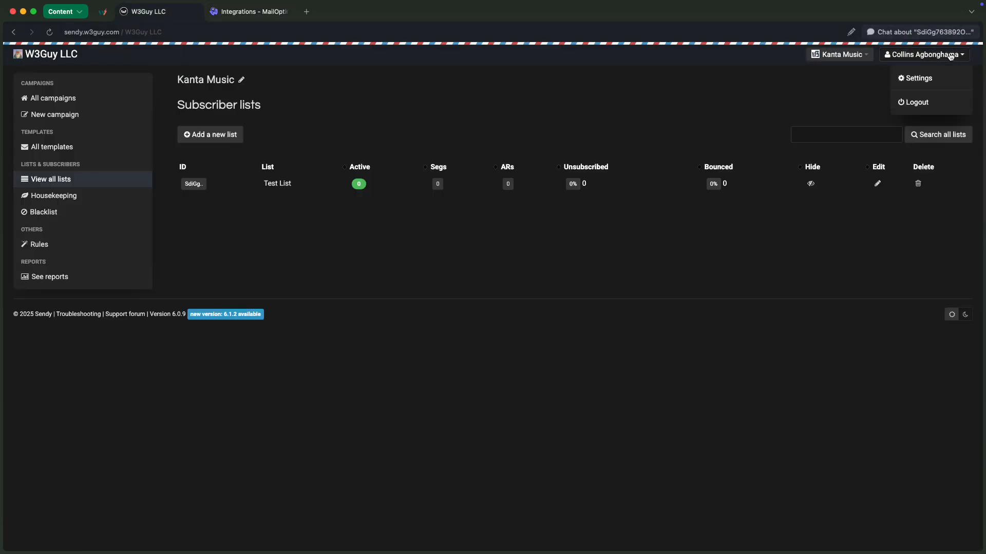
click(912, 78)
double_click(618, 219)
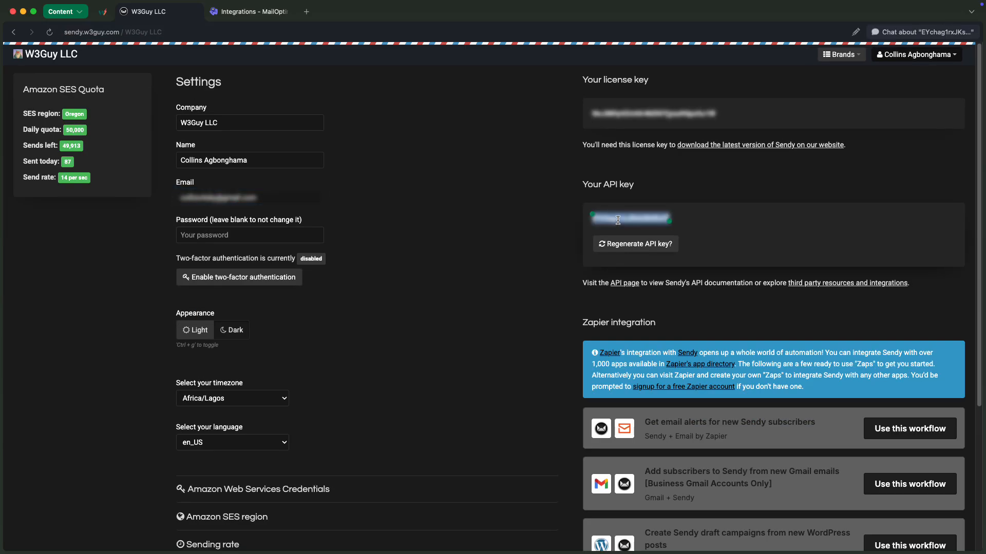
key(super+c)
click(256, 12)
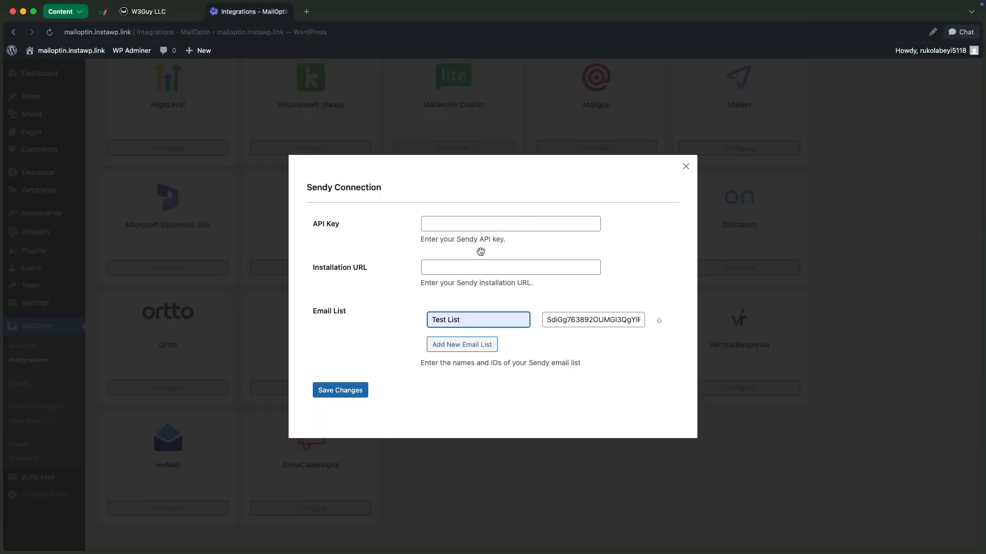
click(459, 226)
key(super+v)
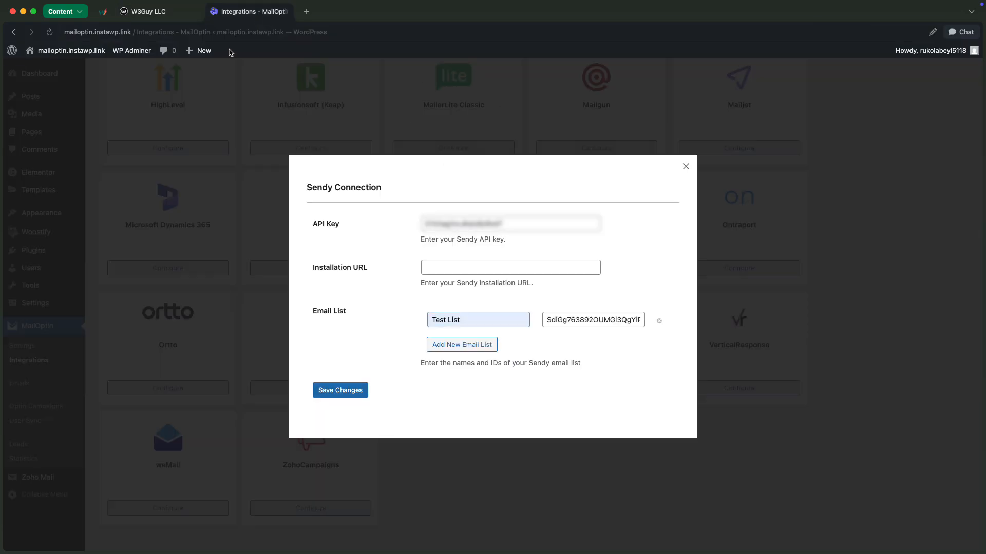
click(165, 12)
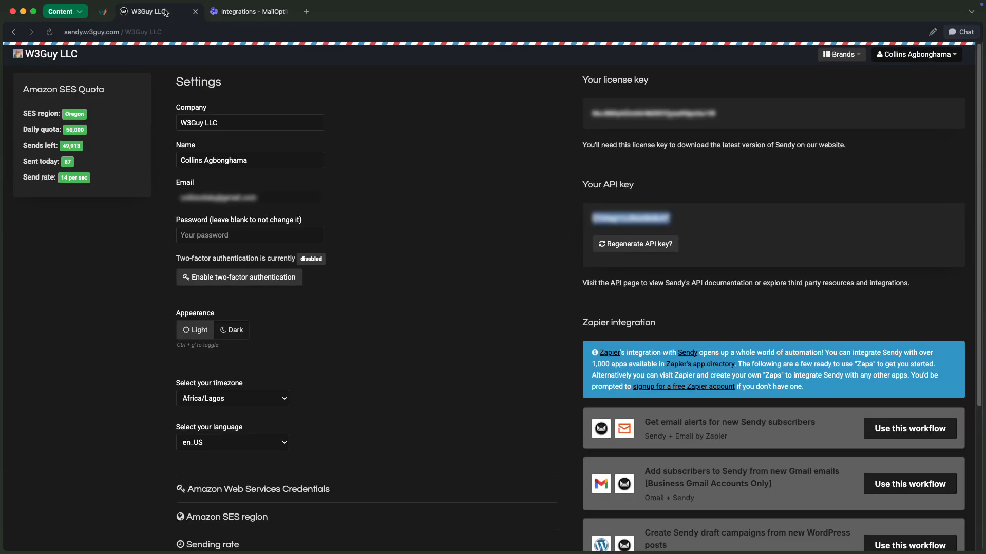
click(122, 33)
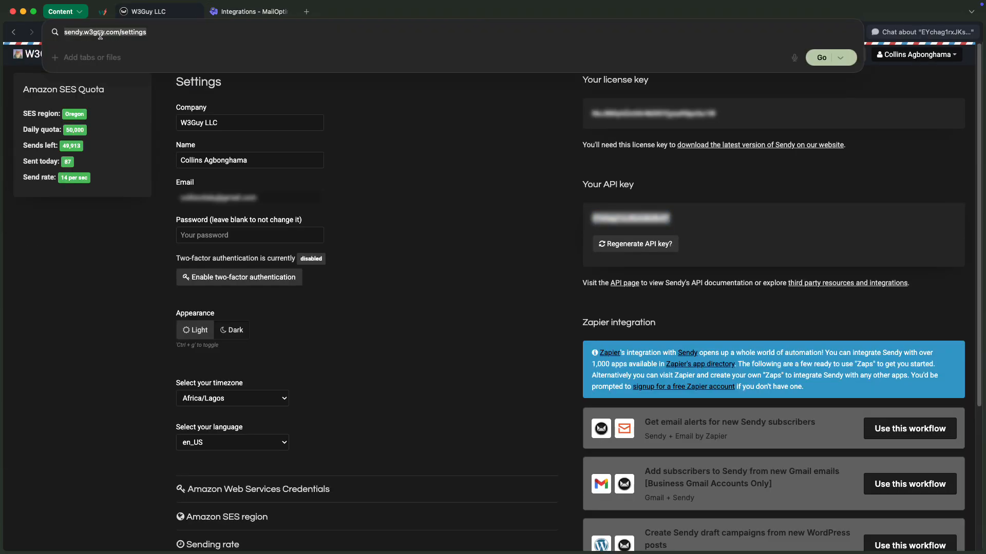
key(super+c)
key(ctrl+Tab)
click(441, 268)
key(super+v)
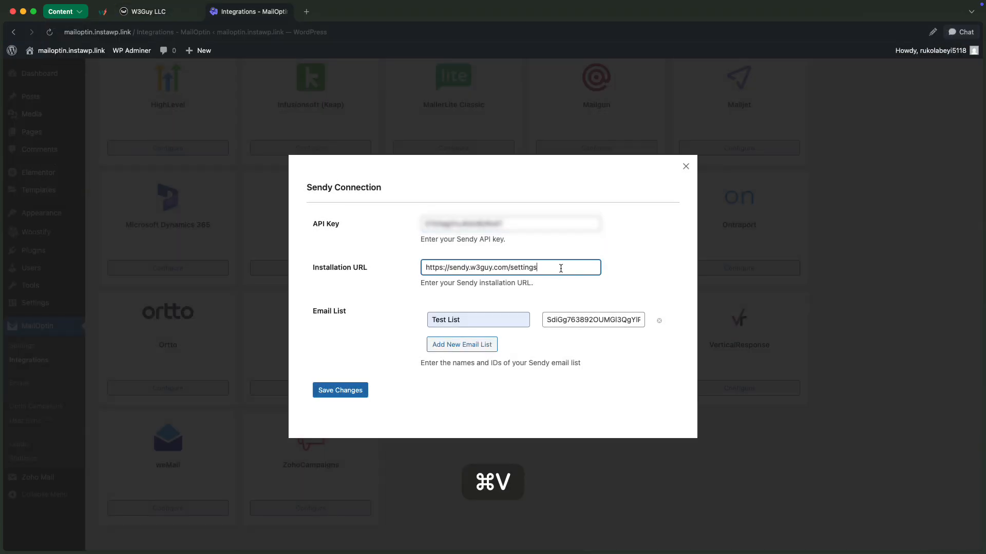
drag(537, 268, 511, 268)
key(BackSpace)
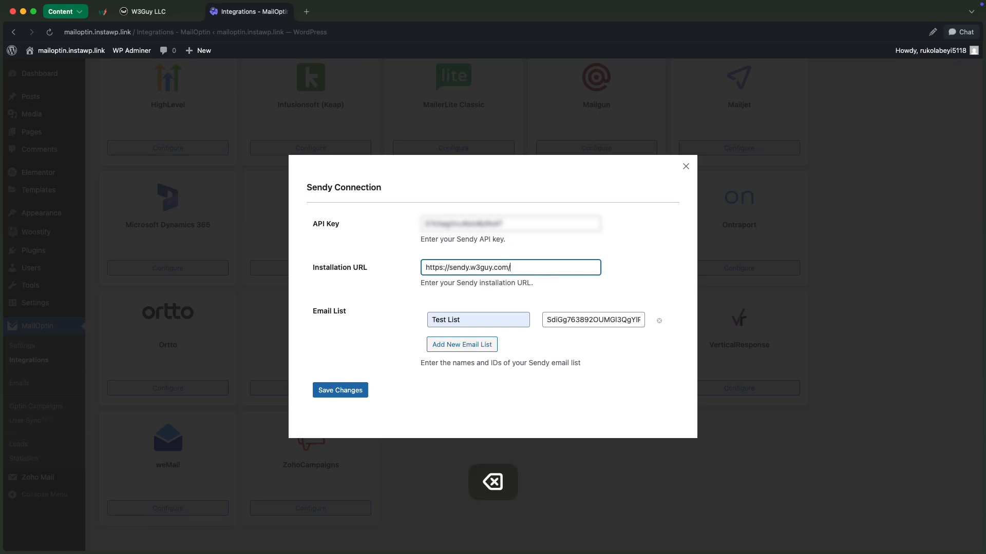
click(354, 392)
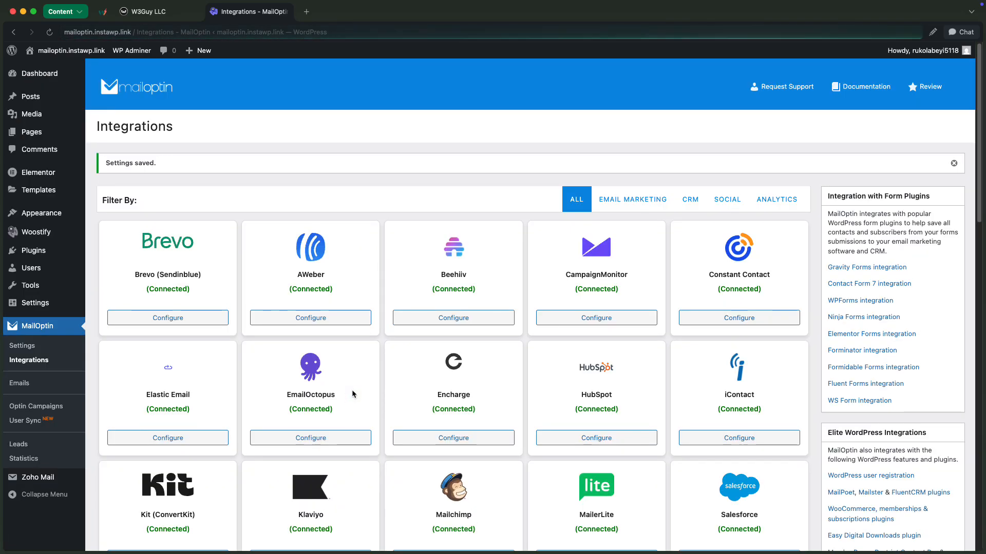
scroll(530, 371, down, 7)
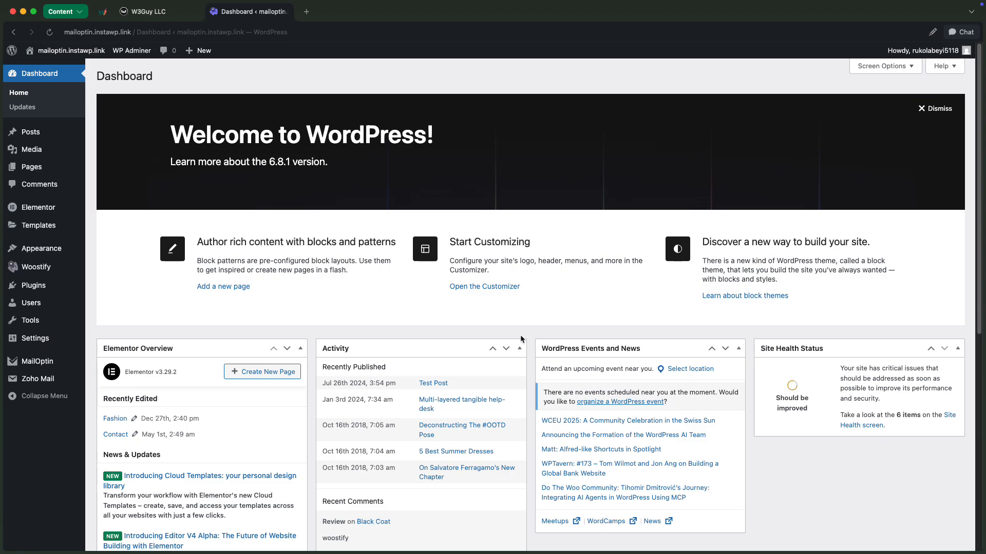
Create a new lightbox optin campaign titled Sendy using the BareMetal theme.
mouse_move(34, 368)
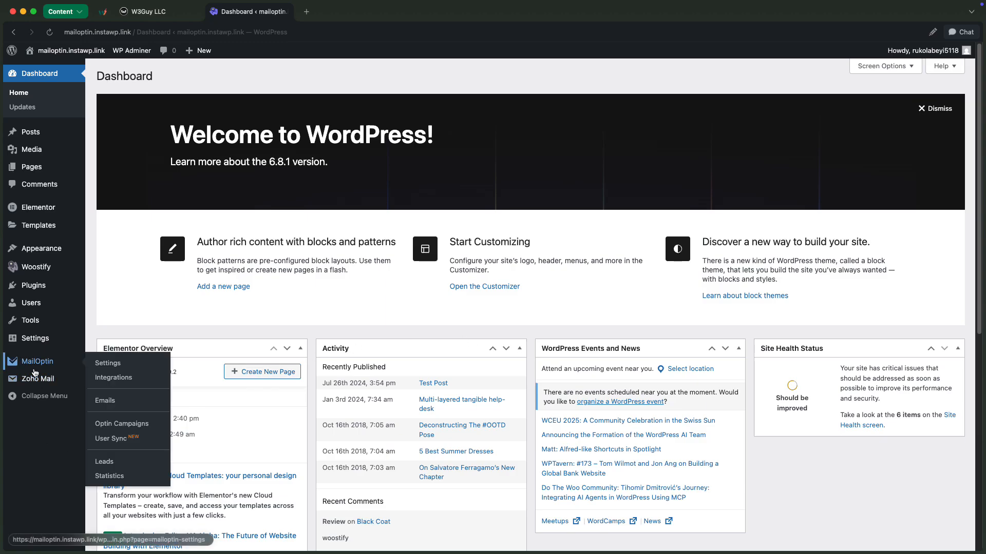
click(126, 424)
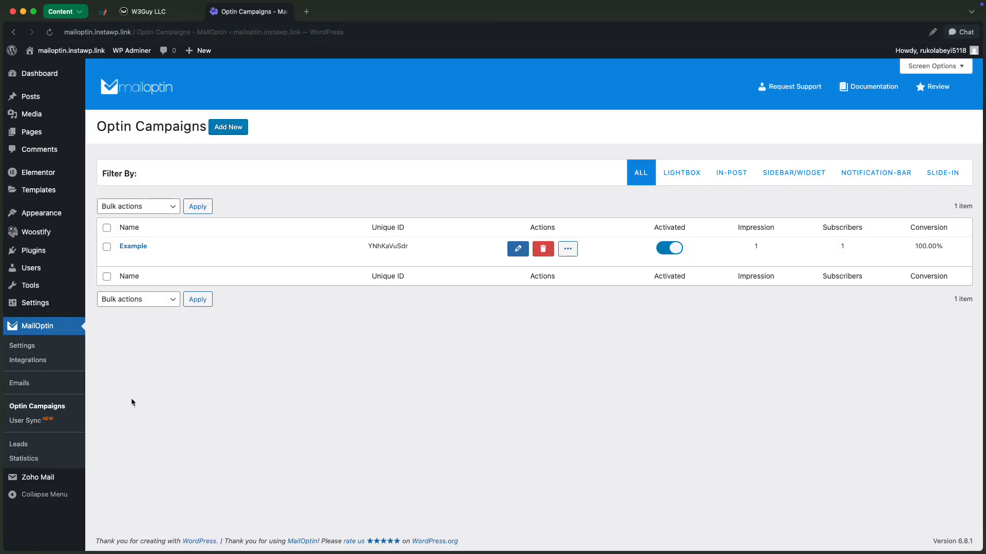
click(229, 135)
click(219, 166)
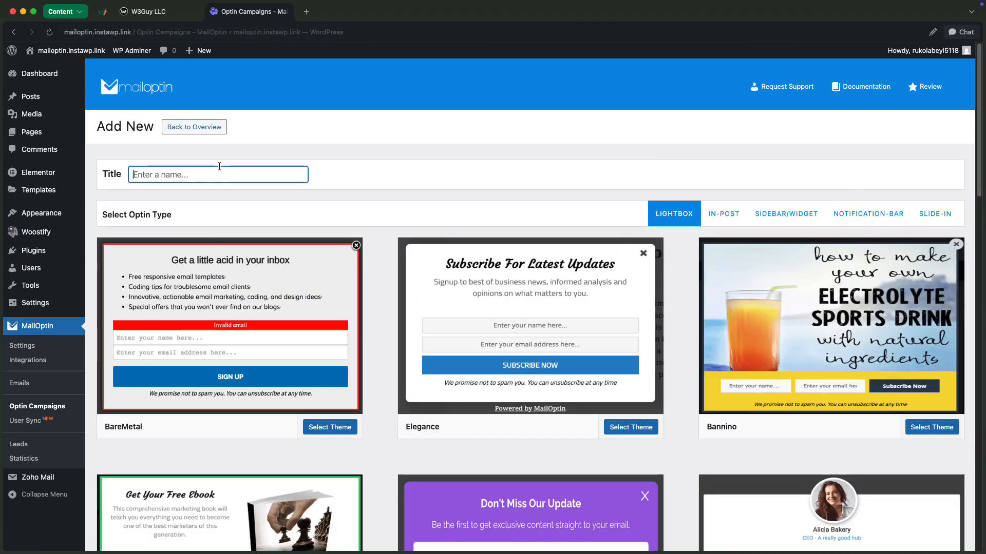
text(Sendy)
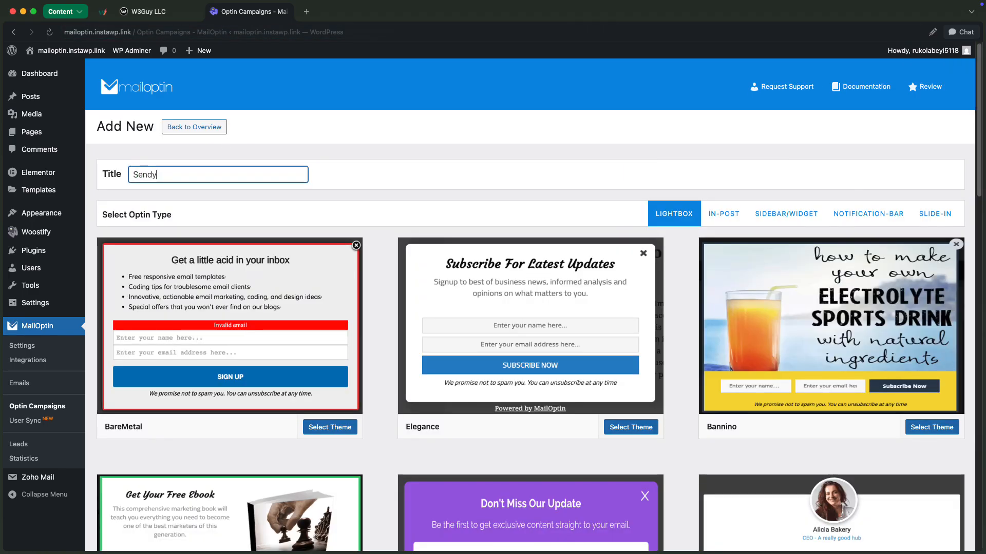
click(252, 301)
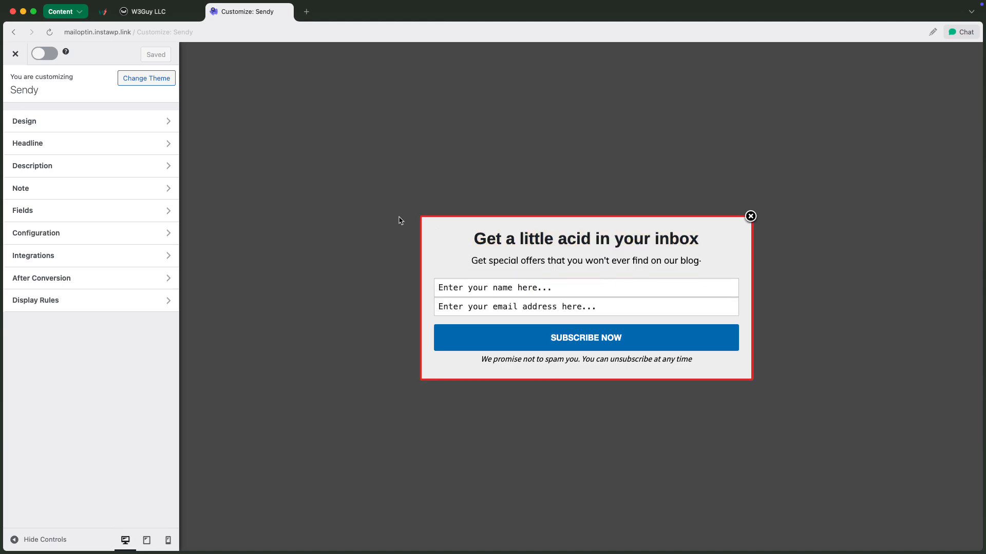
Set the optin width to 710px in the design settings and look through the available display effects.
click(142, 124)
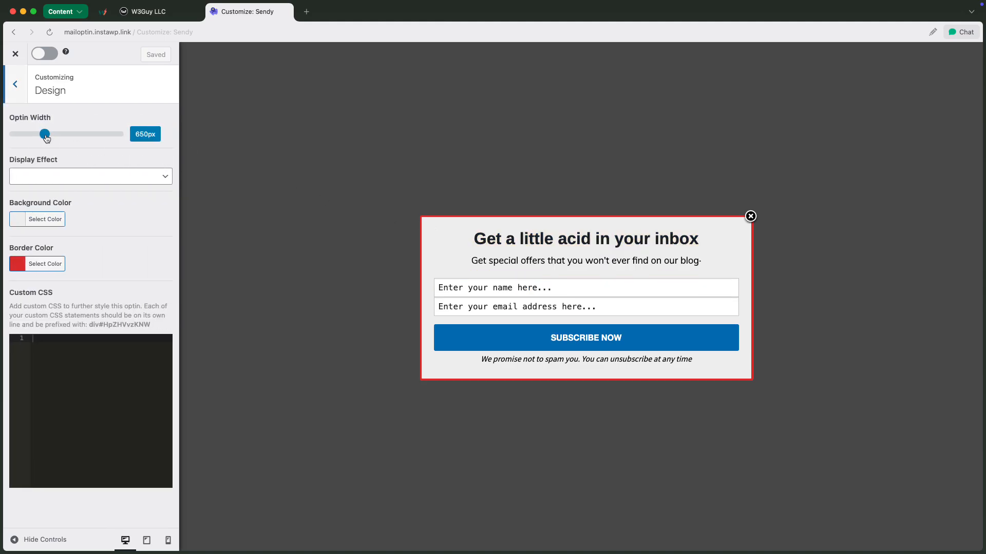
mouse_move(46, 136)
mouse_down()
mouse_move(60, 136)
mouse_move(48, 136)
mouse_up()
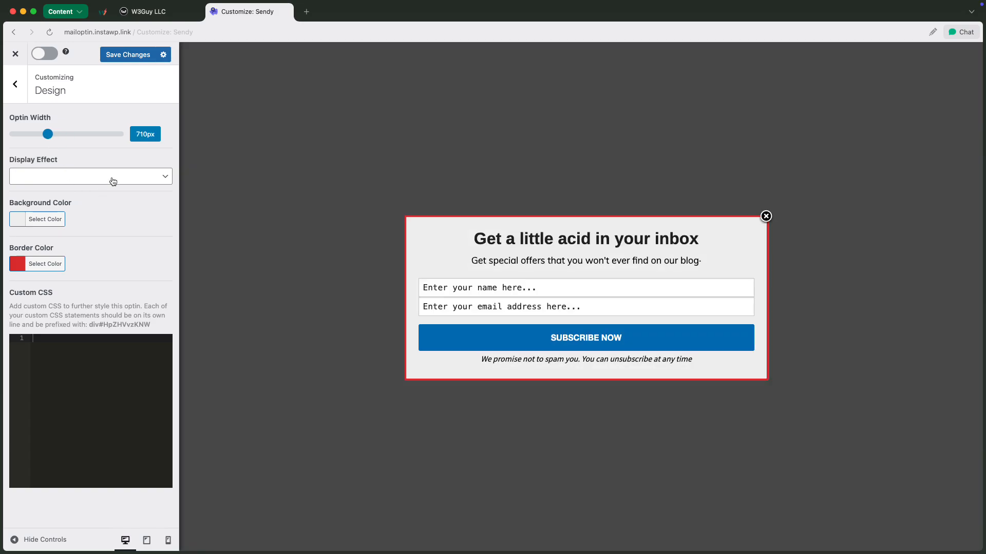
click(113, 181)
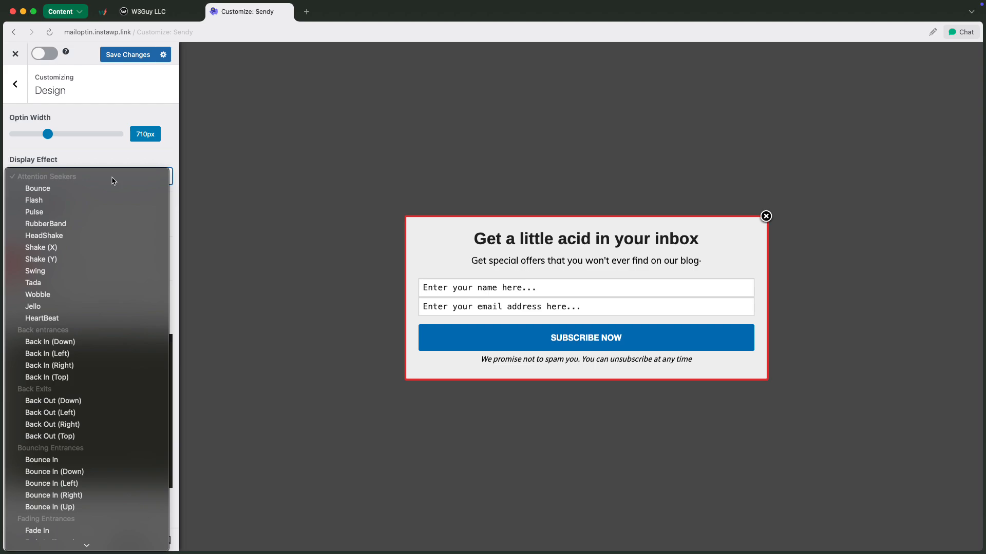
click(119, 153)
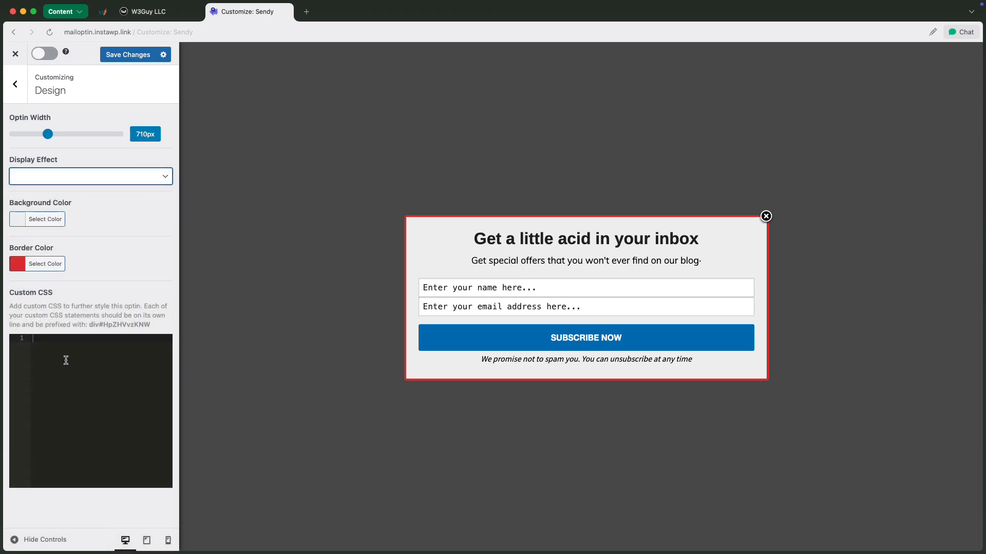
click(15, 84)
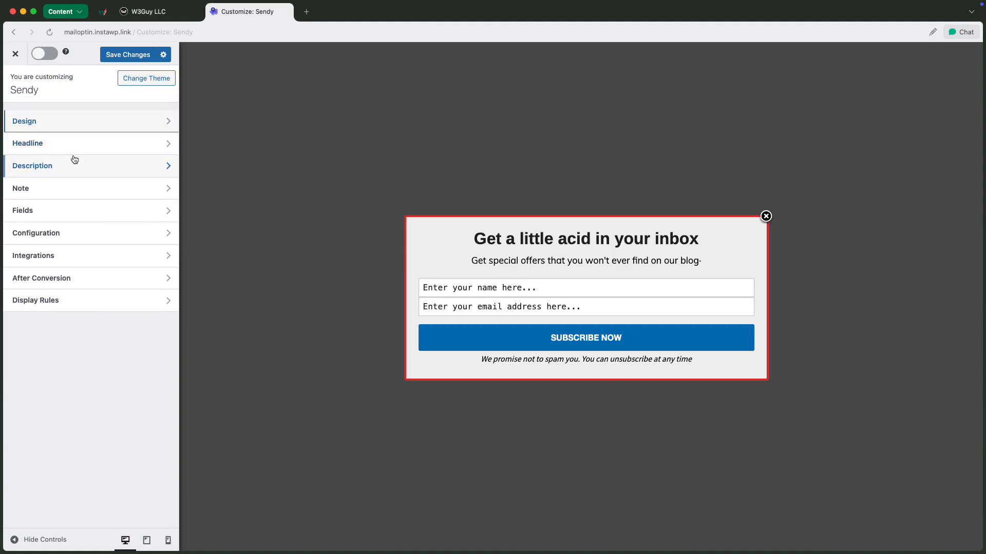
Examine the customization settings for the optin's headline, description and form fields.
click(580, 242)
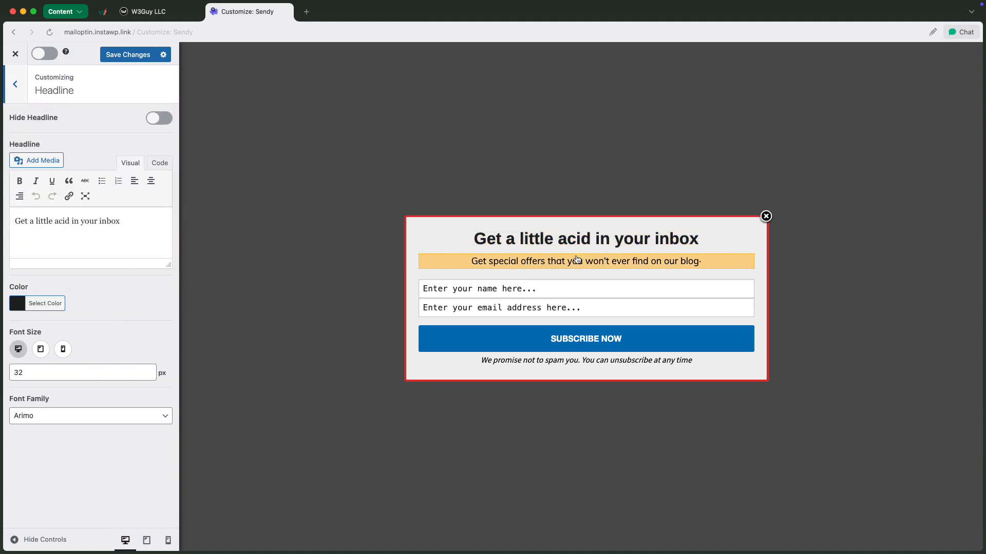
click(579, 261)
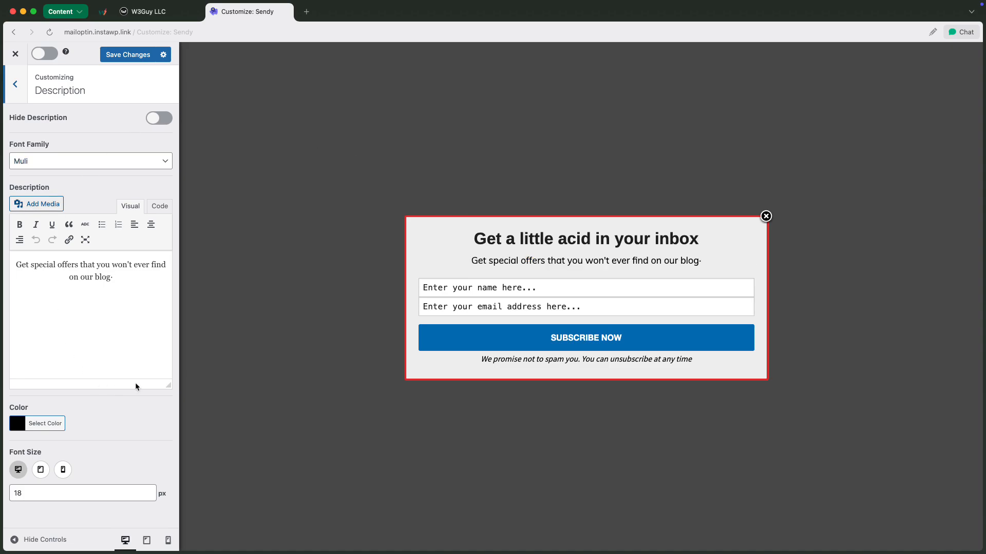
click(491, 286)
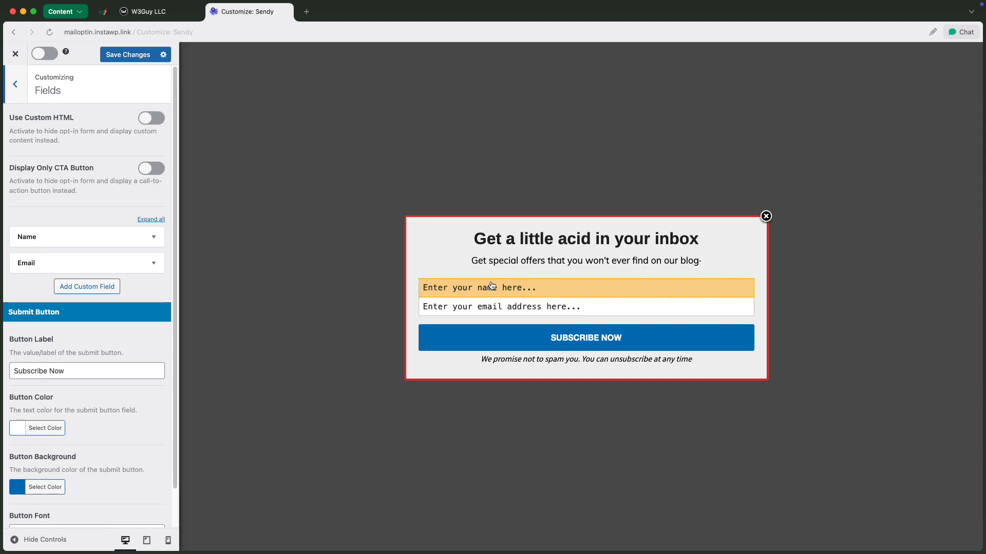
Try the custom HTML and call-to-action-only modes for the optin's fields, switching each off again.
click(154, 124)
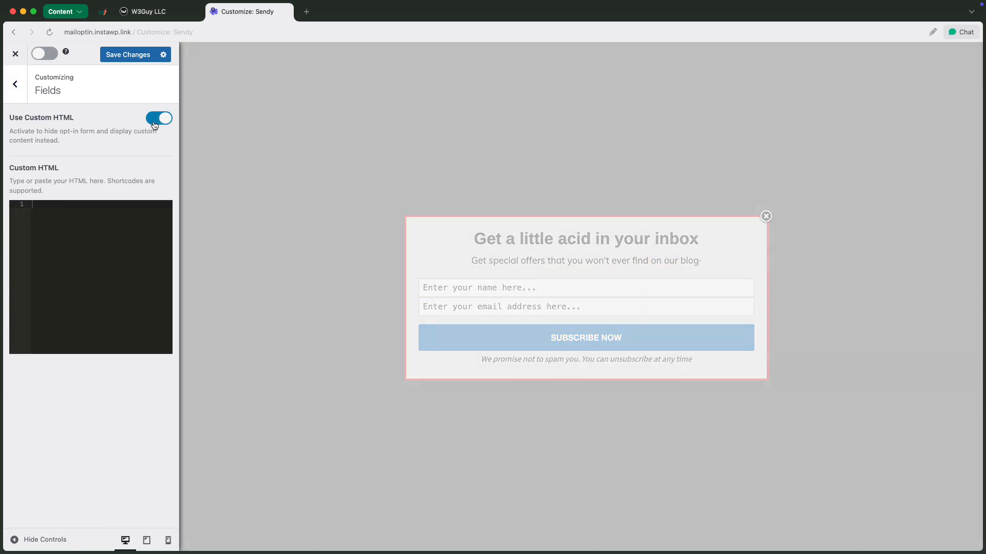
click(155, 125)
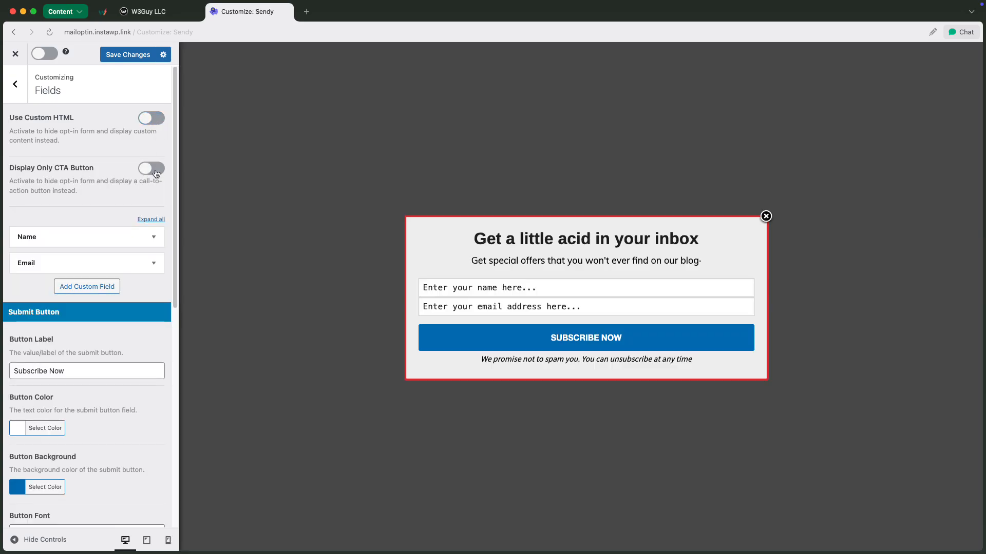
click(156, 170)
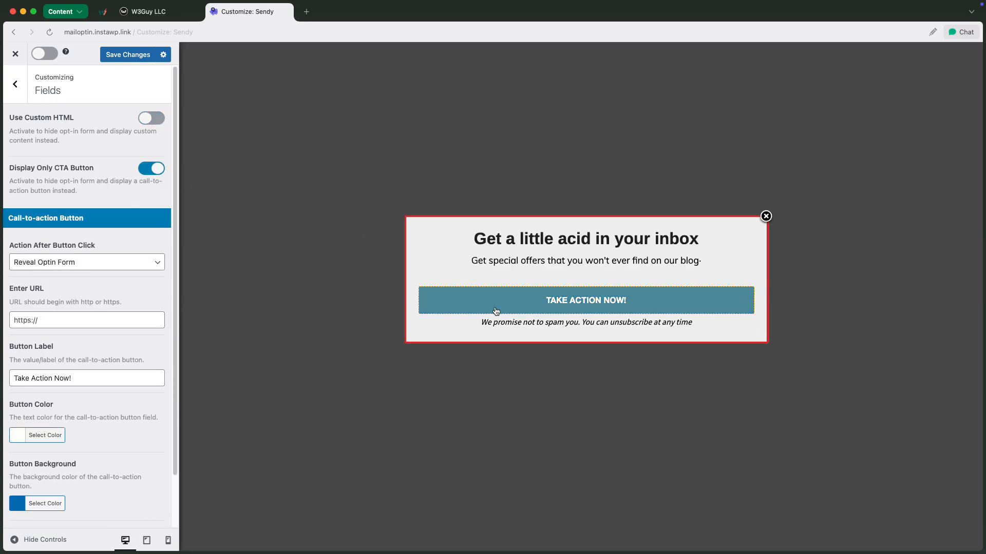
scroll(89, 300, down, 2)
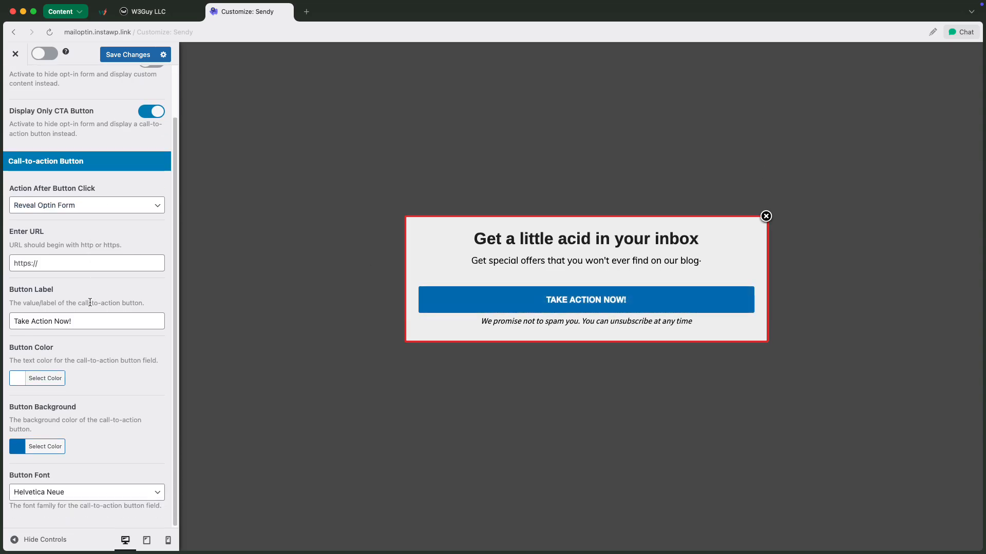
scroll(98, 248, up, 2)
click(148, 173)
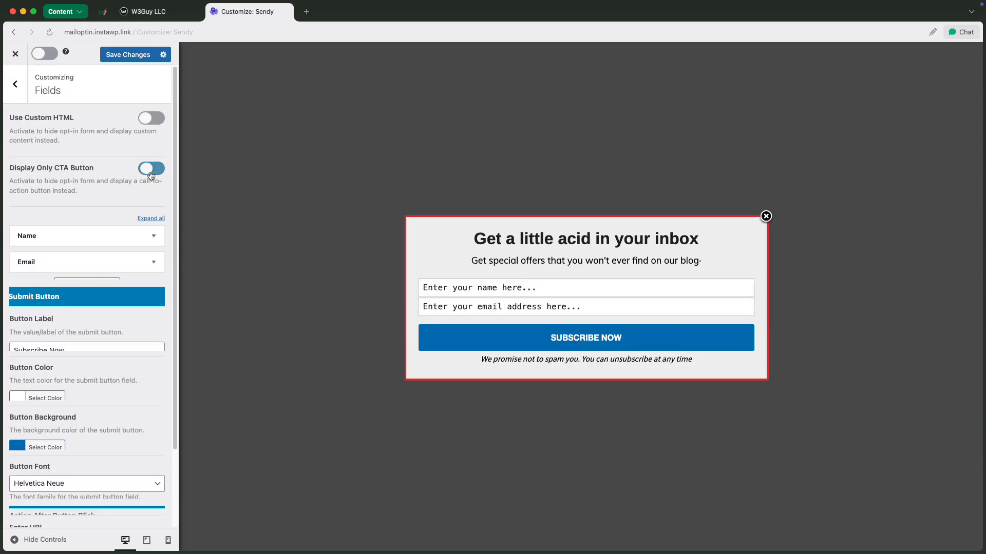
Review the settings of the optin form's Name and Email fields.
click(154, 238)
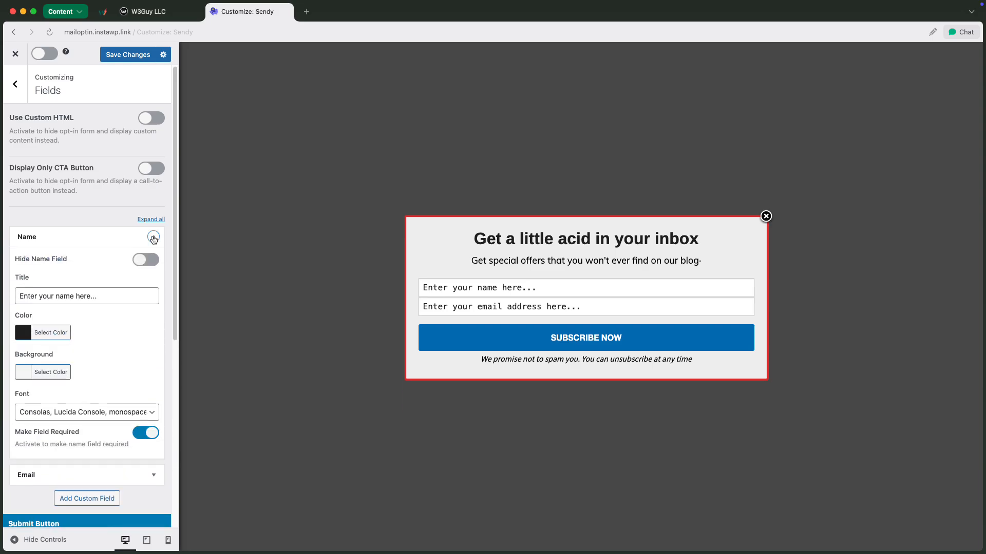
click(154, 237)
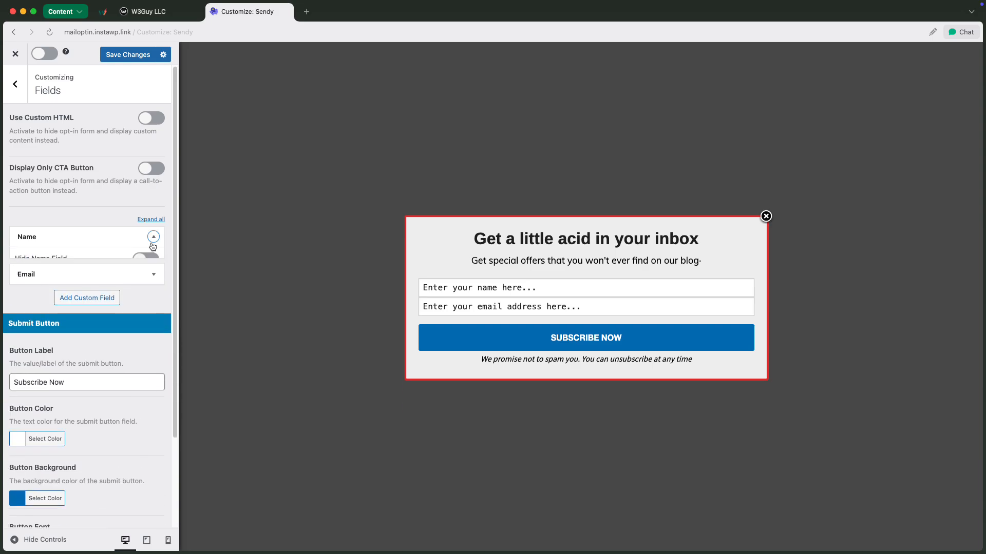
click(152, 263)
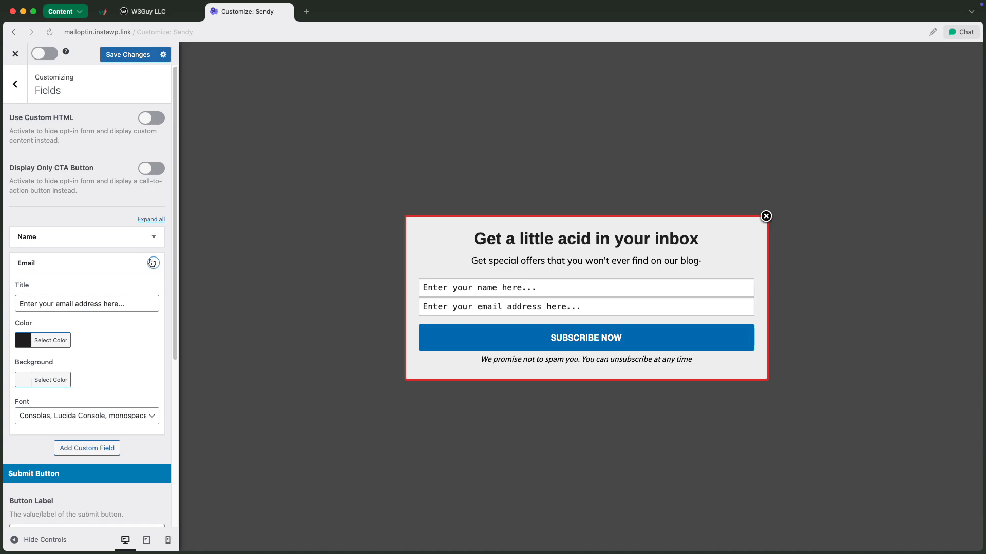
click(152, 263)
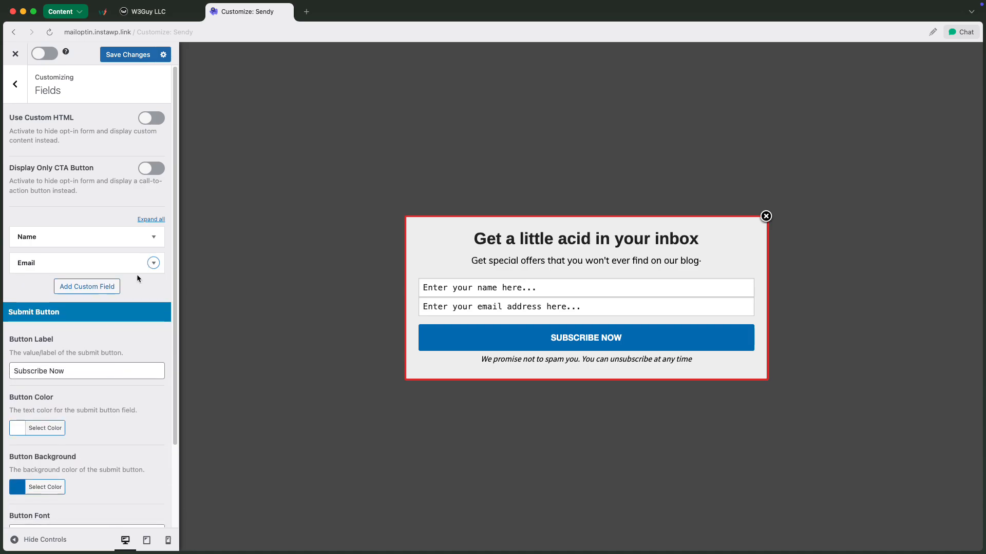
Try out a custom form field titled Sample with the Checkbox type, and delete it after reviewing its settings.
click(100, 285)
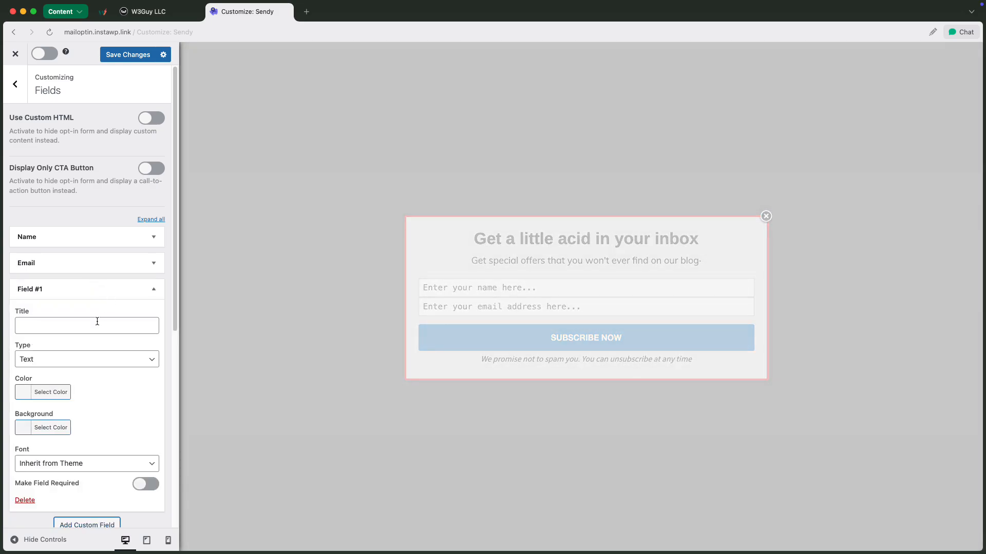
click(92, 325)
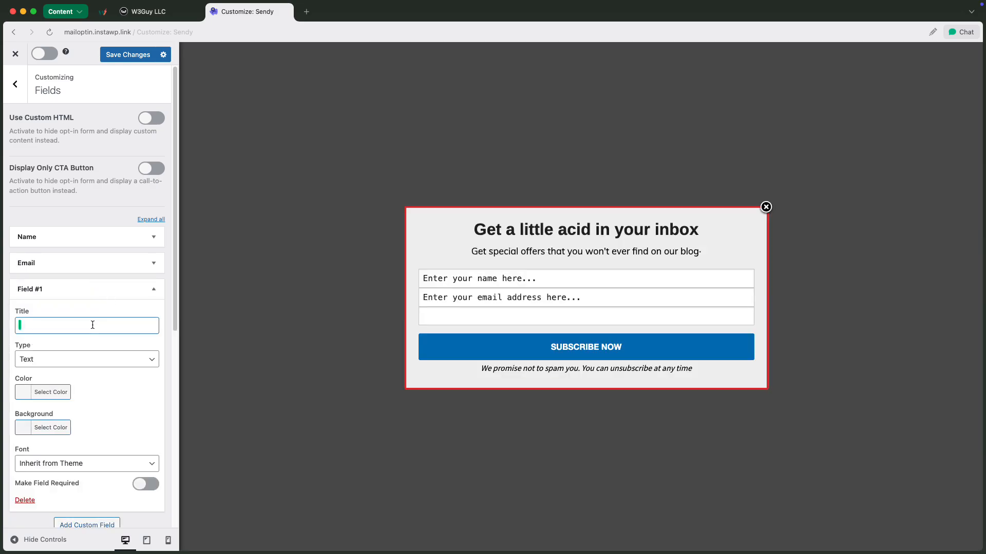
text(Sample)
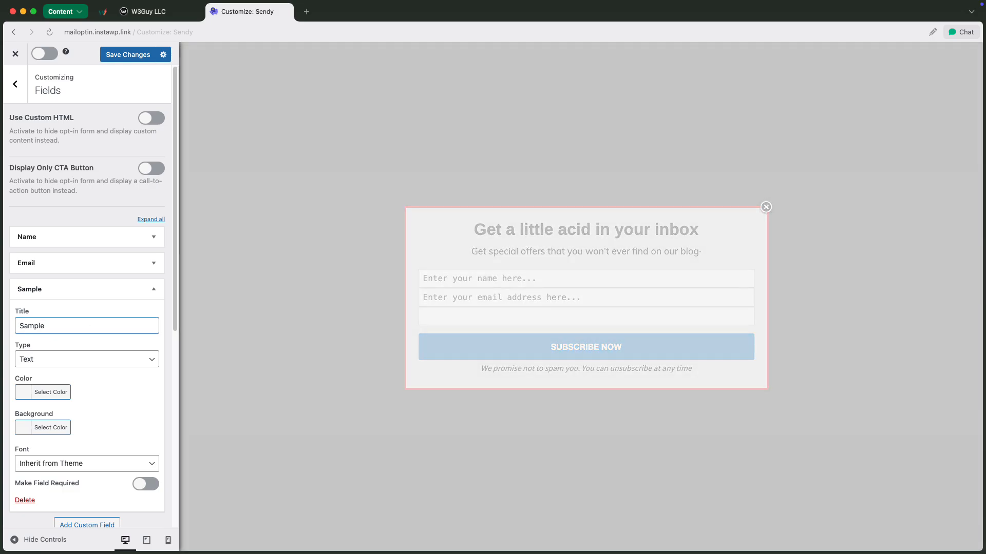
click(95, 361)
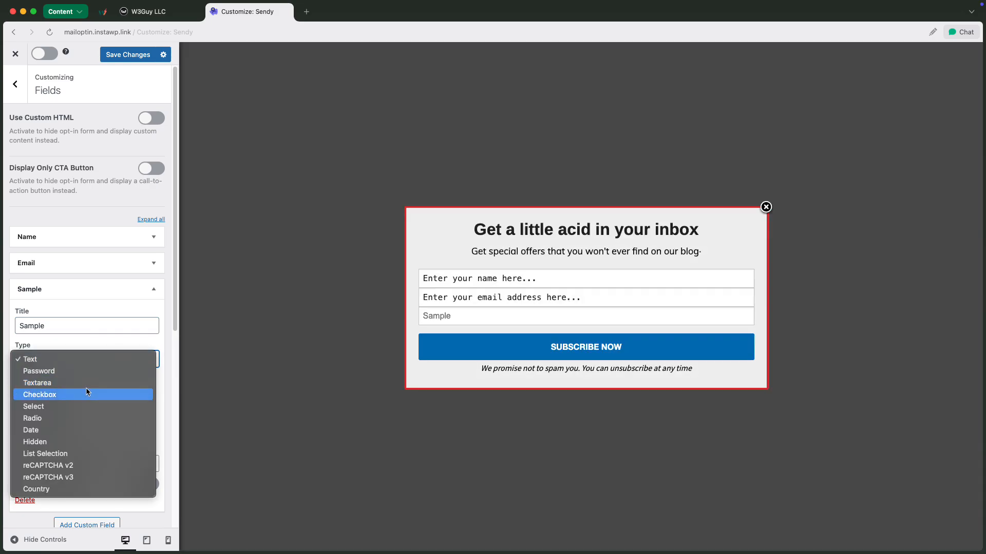
click(87, 394)
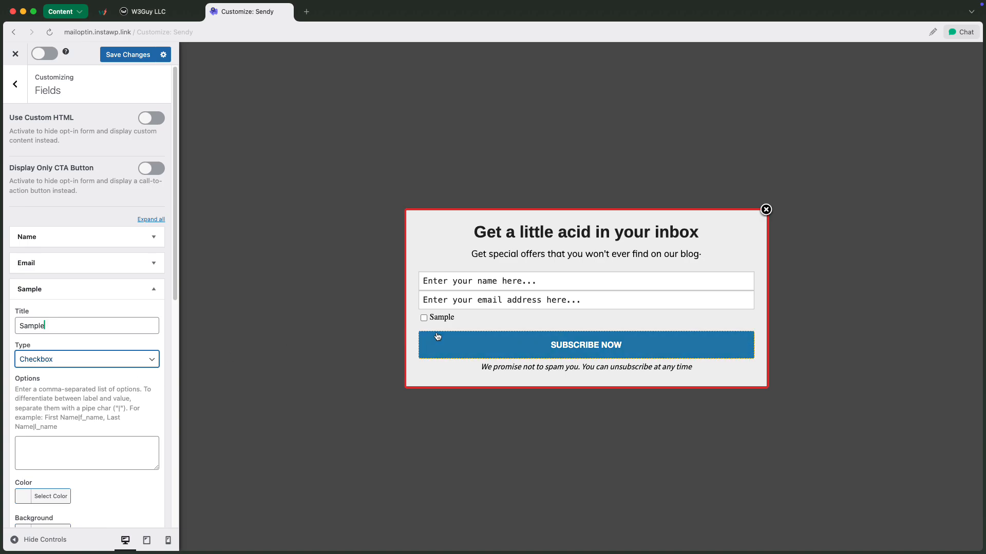
scroll(72, 356, down, 2)
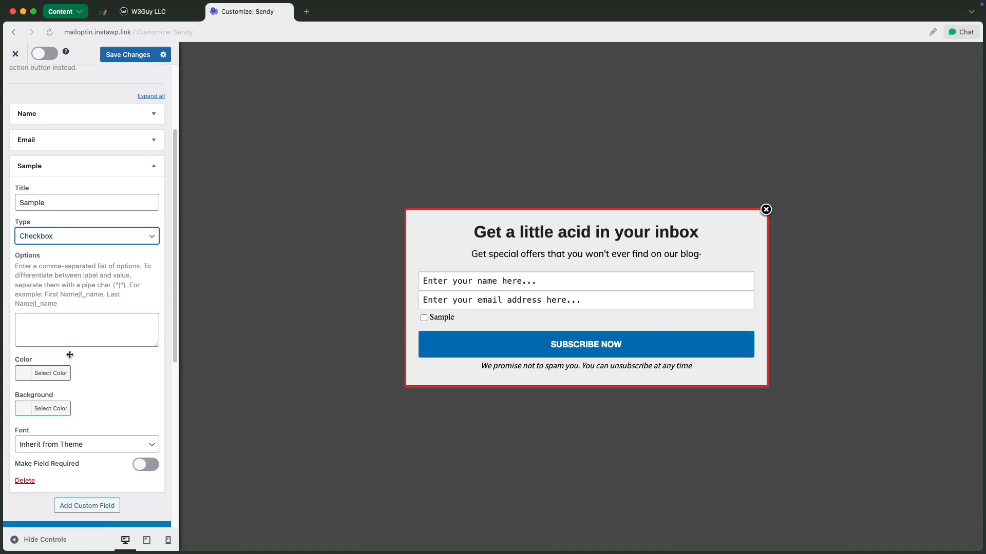
scroll(69, 350, down, 3)
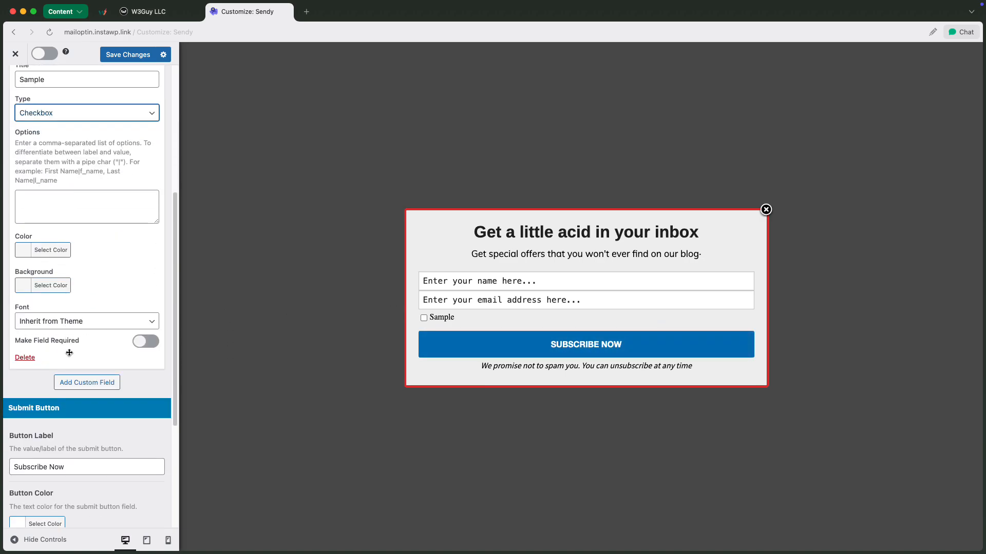
click(29, 358)
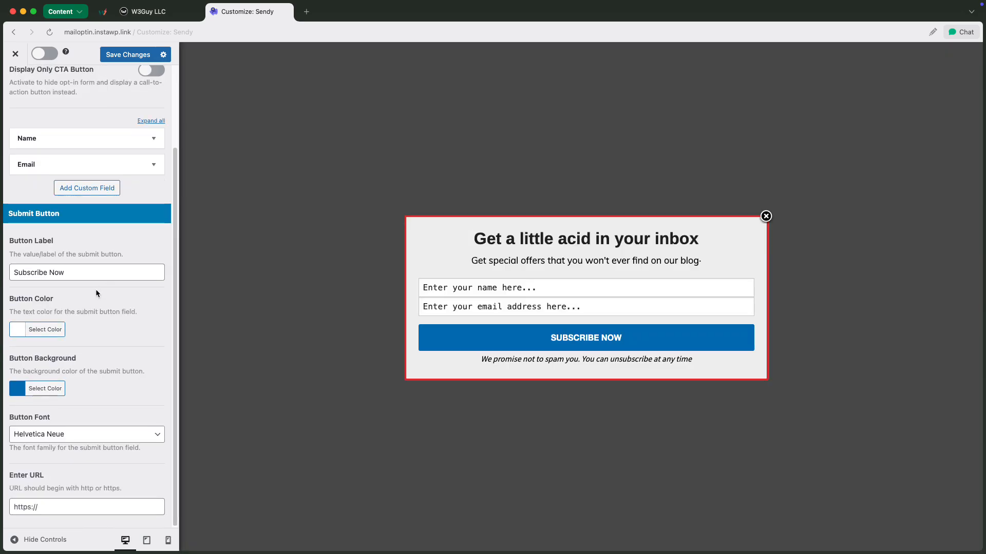
Change the submit button's background color to the red preset and leave the field settings.
click(18, 393)
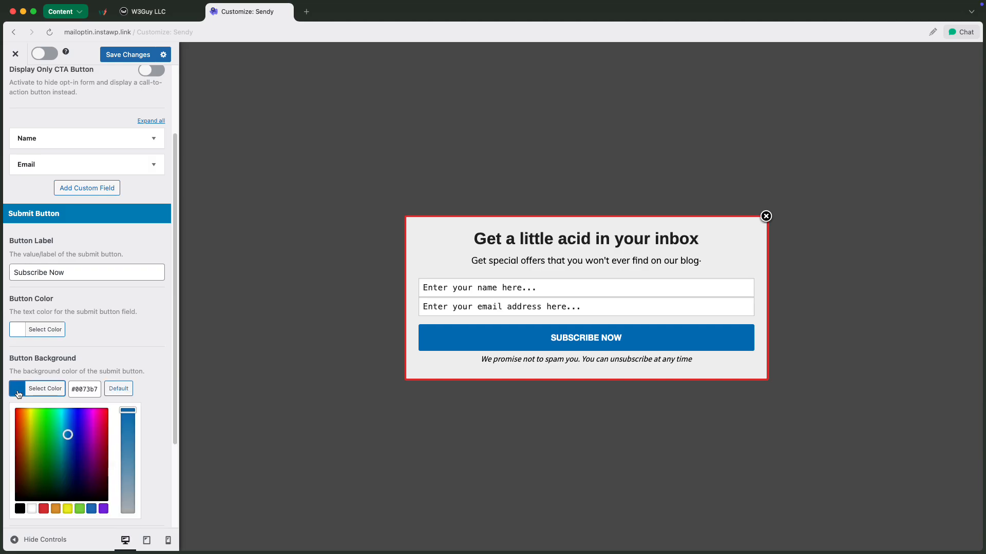
click(44, 508)
click(167, 397)
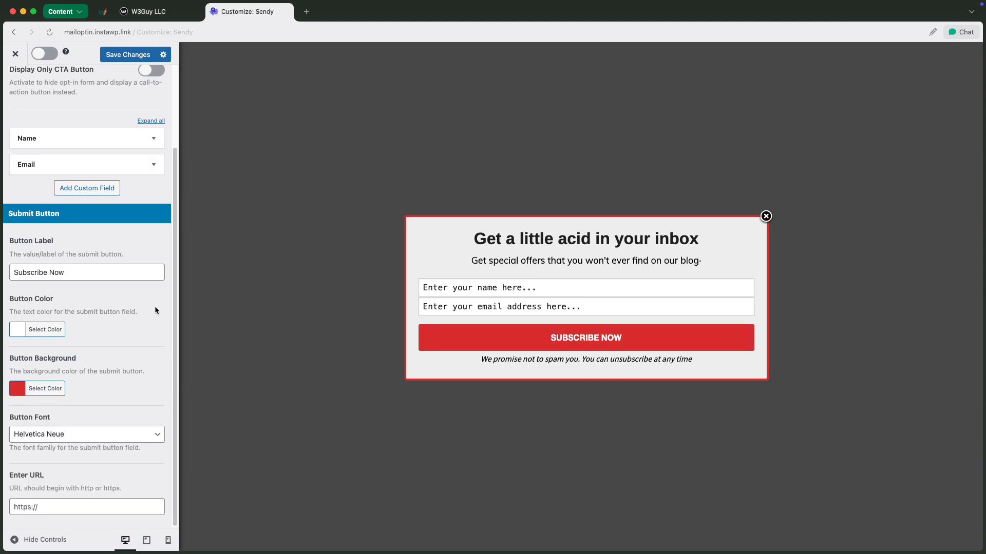
scroll(155, 309, up, 3)
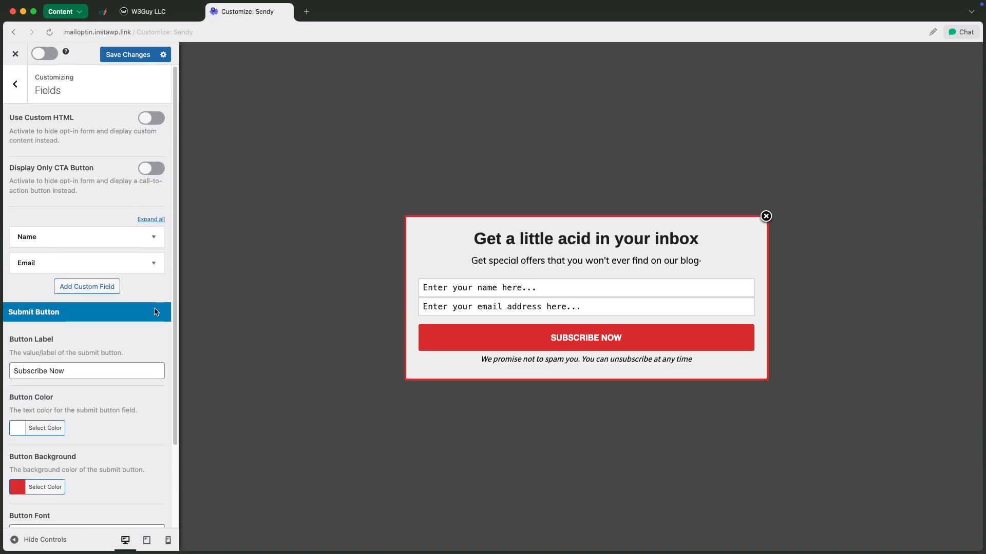
click(25, 100)
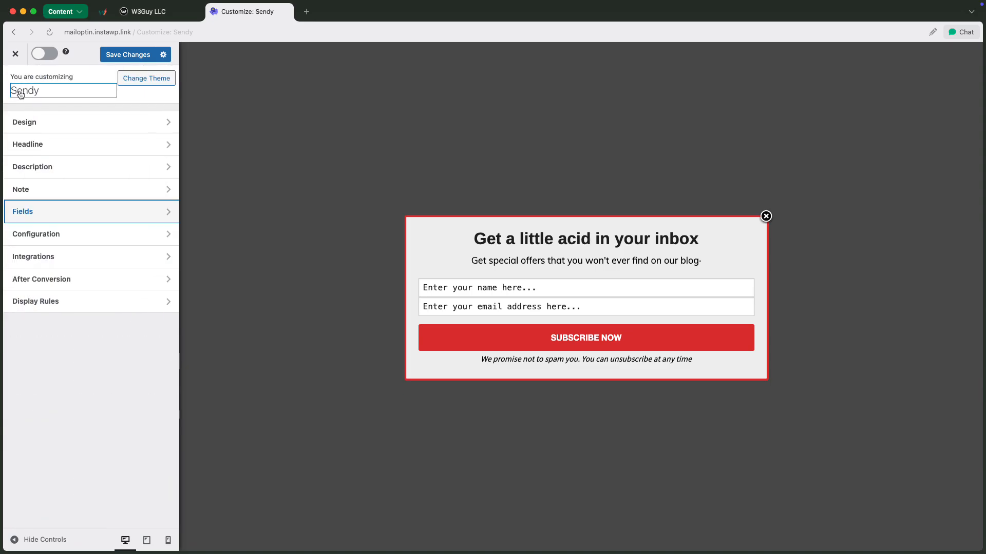
Review the optin's configuration options, including the available sound effects, and turn off Remove MailOptin Branding.
click(49, 232)
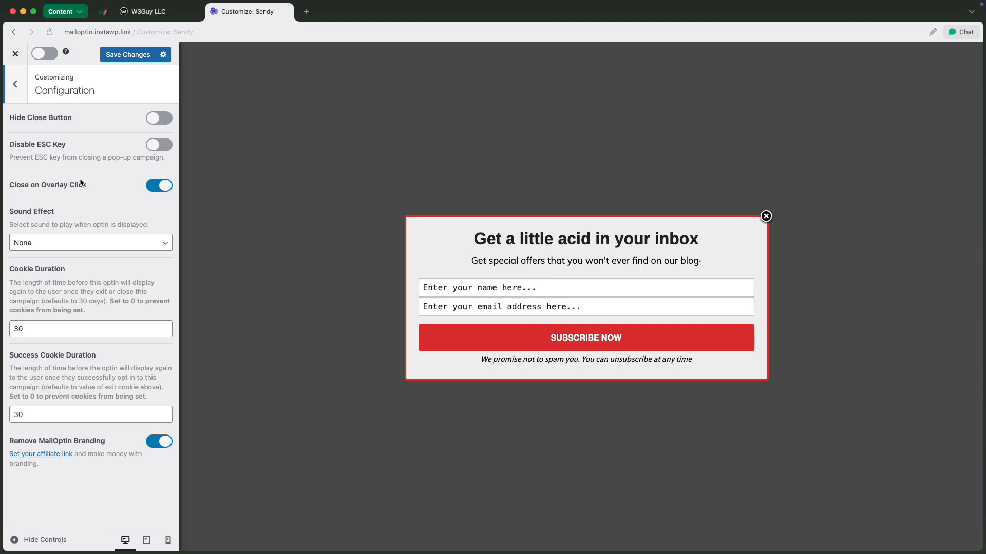
click(83, 241)
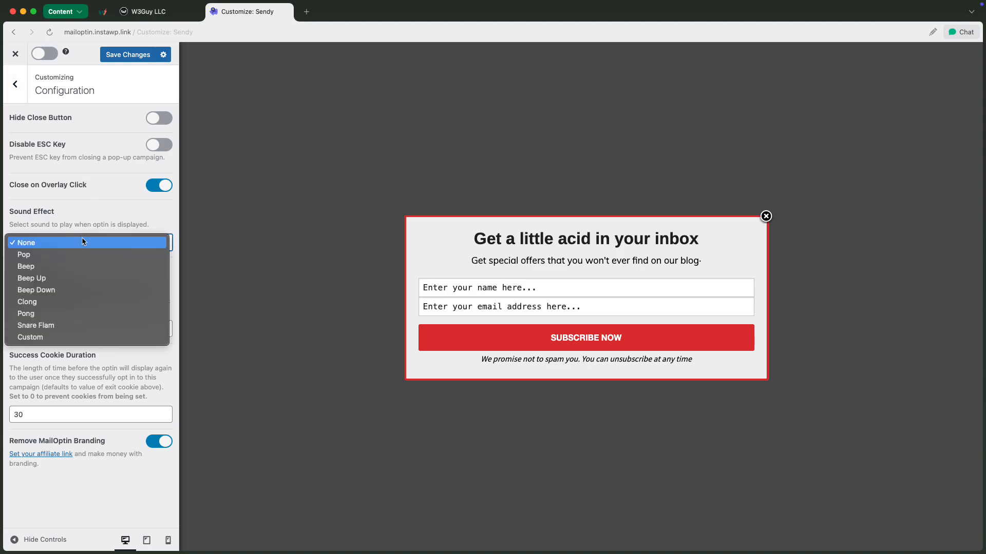
click(83, 242)
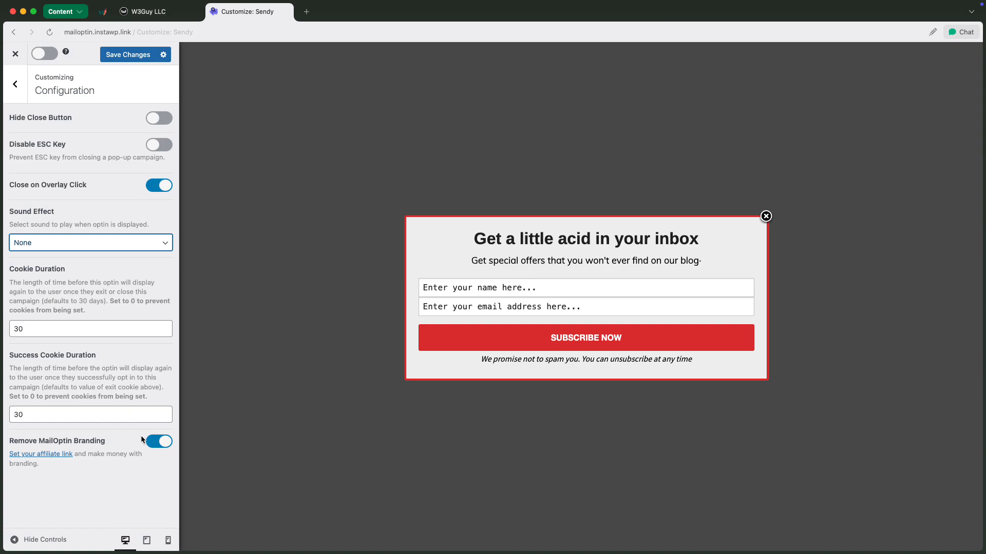
click(160, 441)
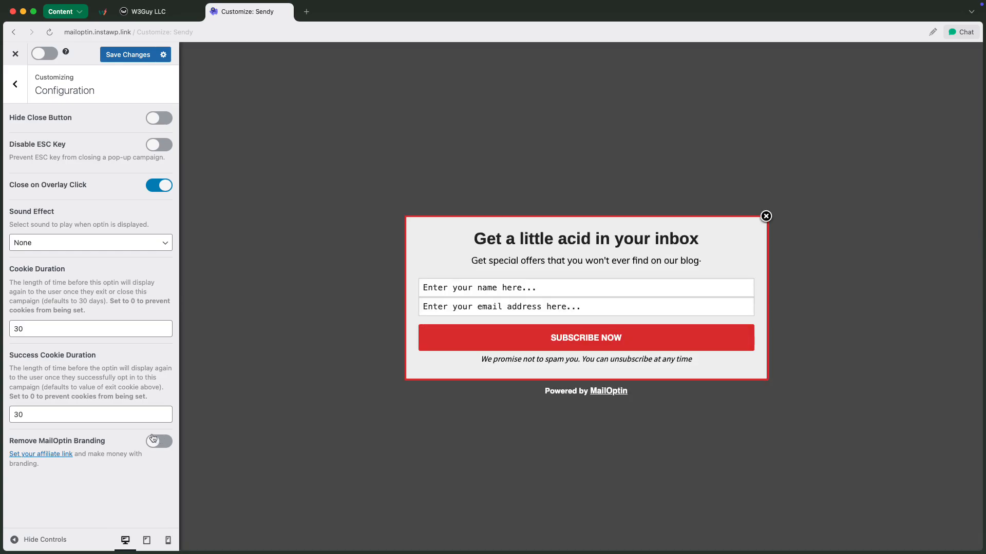
click(15, 84)
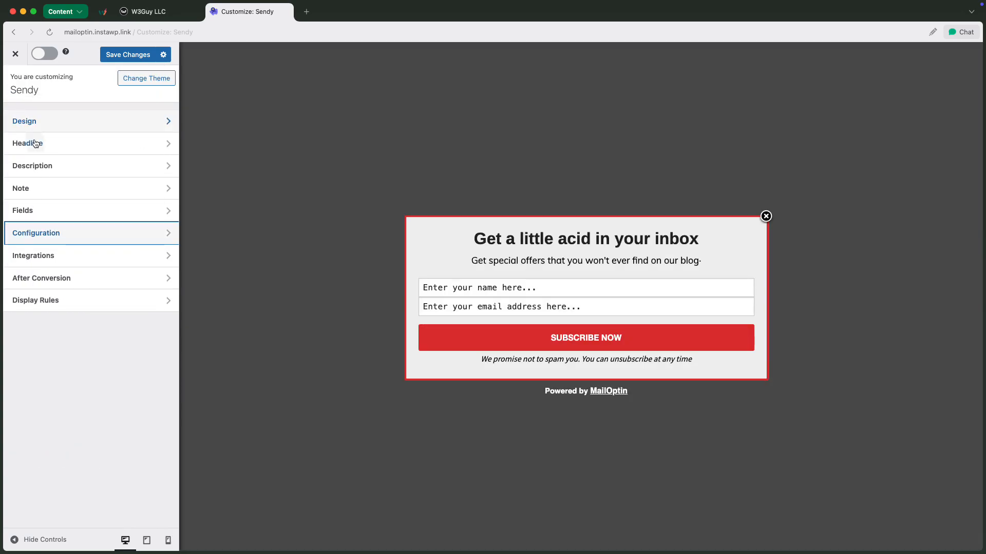
Set the campaign's integration to Sendy with Test List as its email list.
click(44, 262)
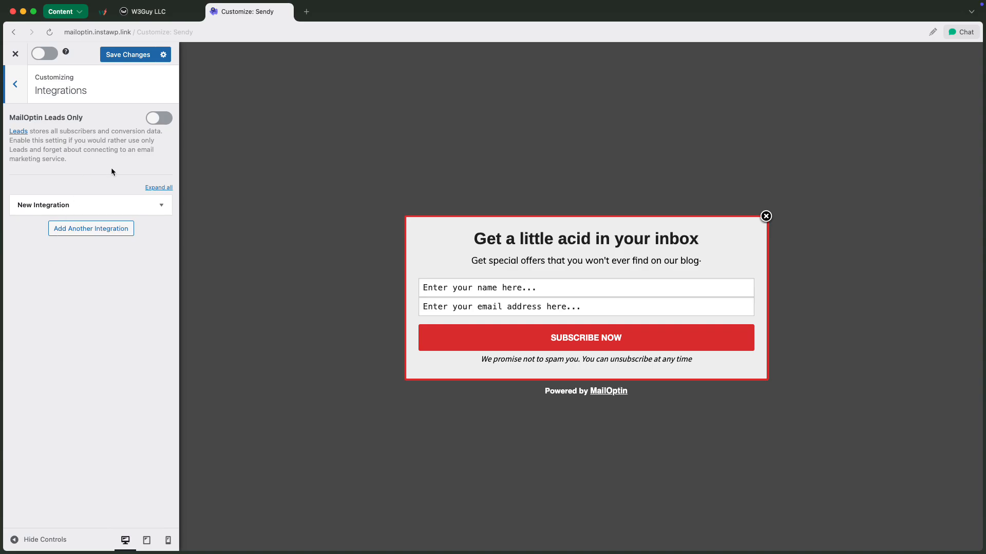
click(157, 207)
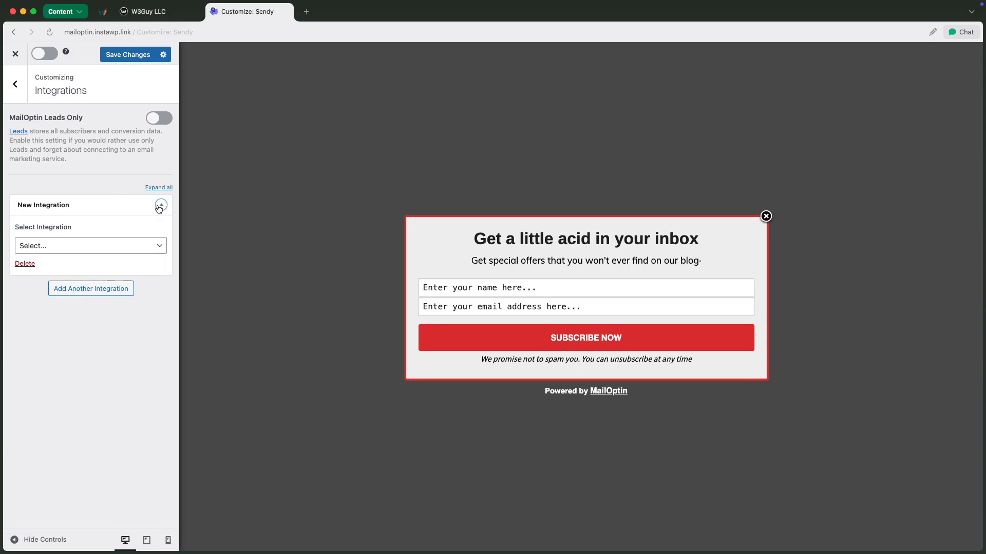
click(159, 249)
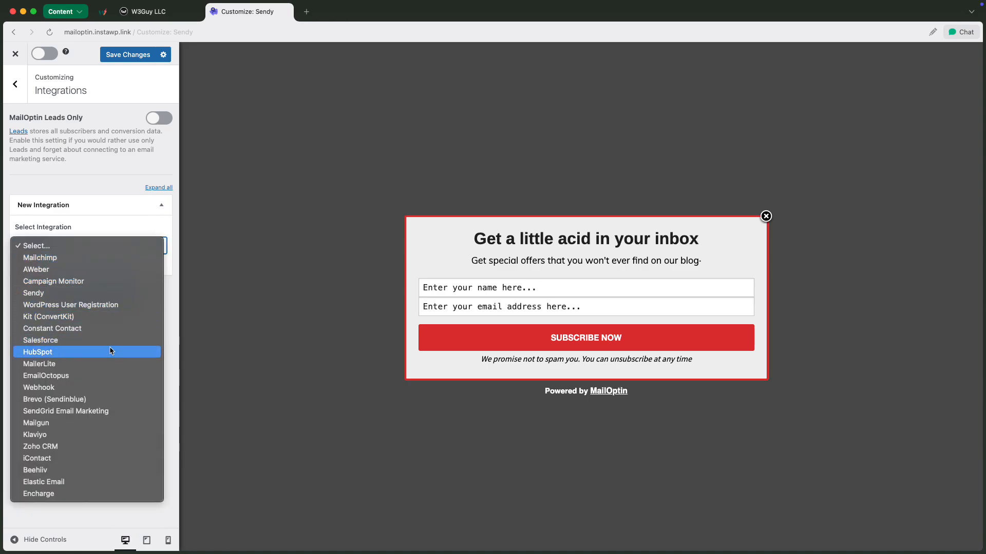
click(52, 295)
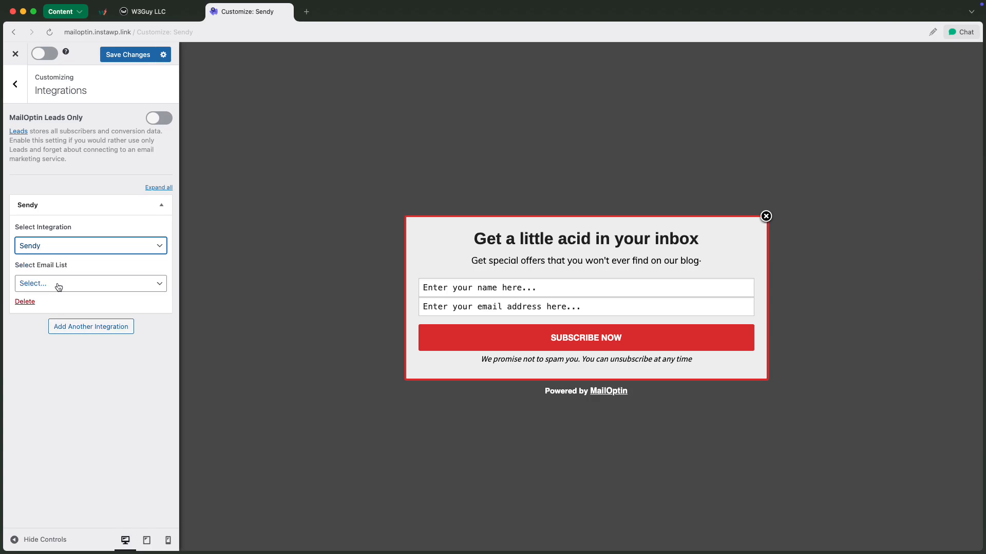
click(59, 287)
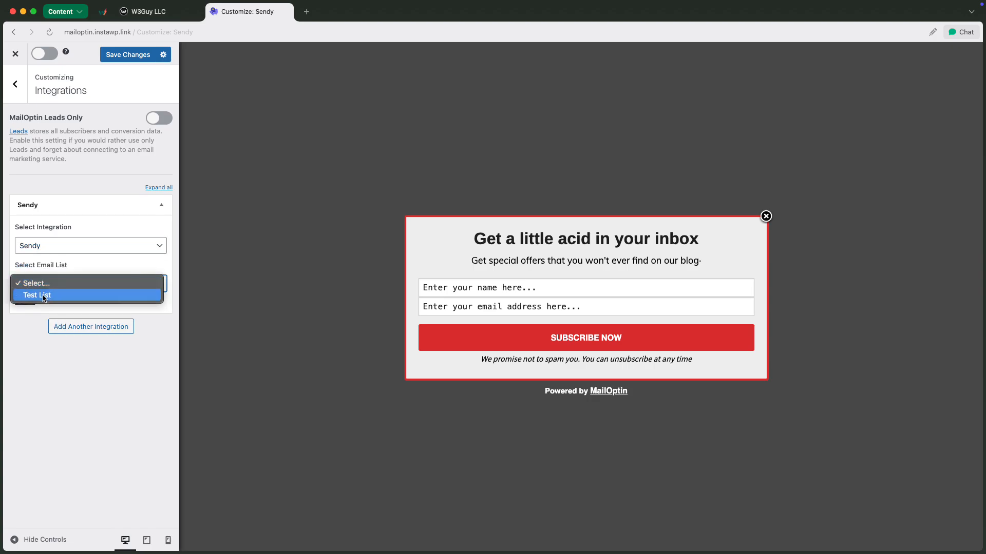
click(44, 295)
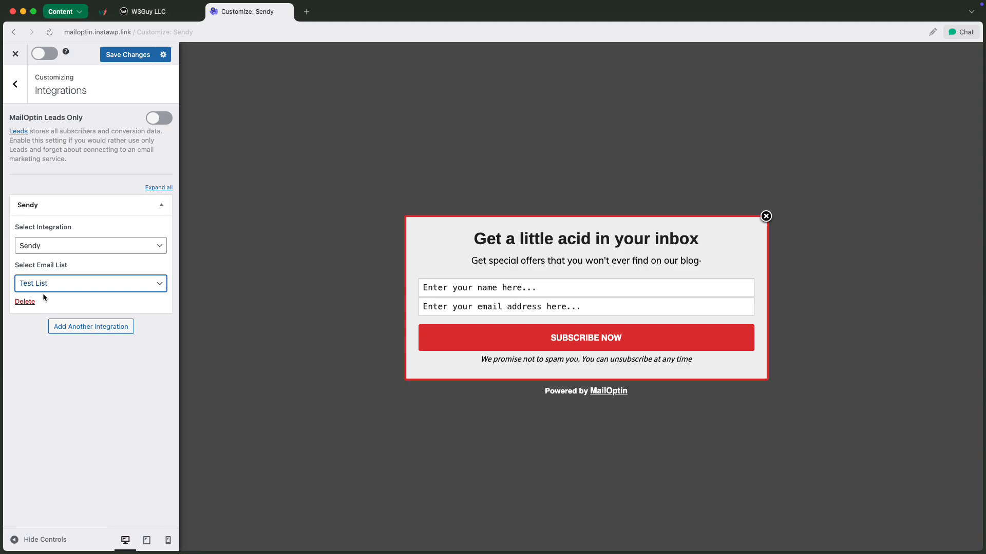
Review the optin's after-conversion settings, including the success action, success message and autoresponder.
click(11, 89)
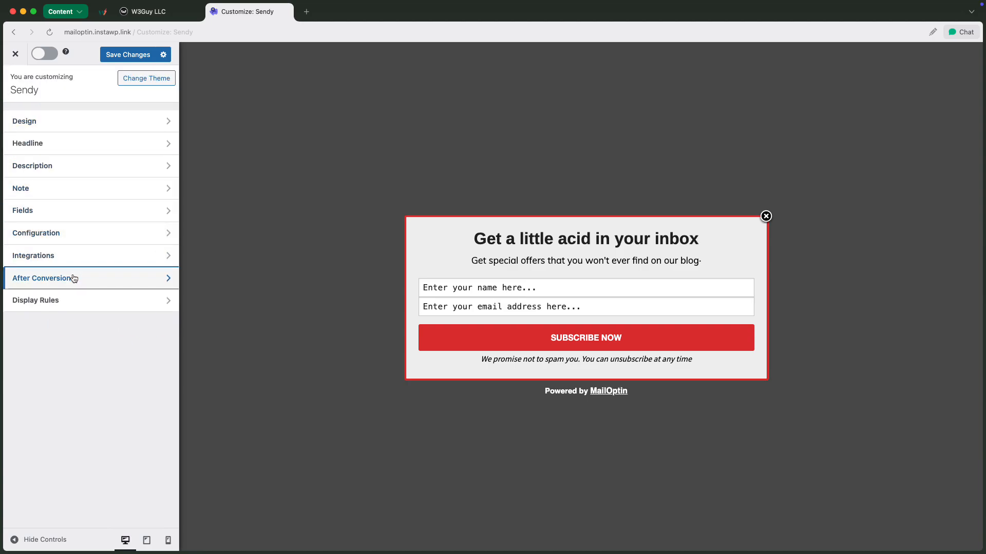
click(74, 278)
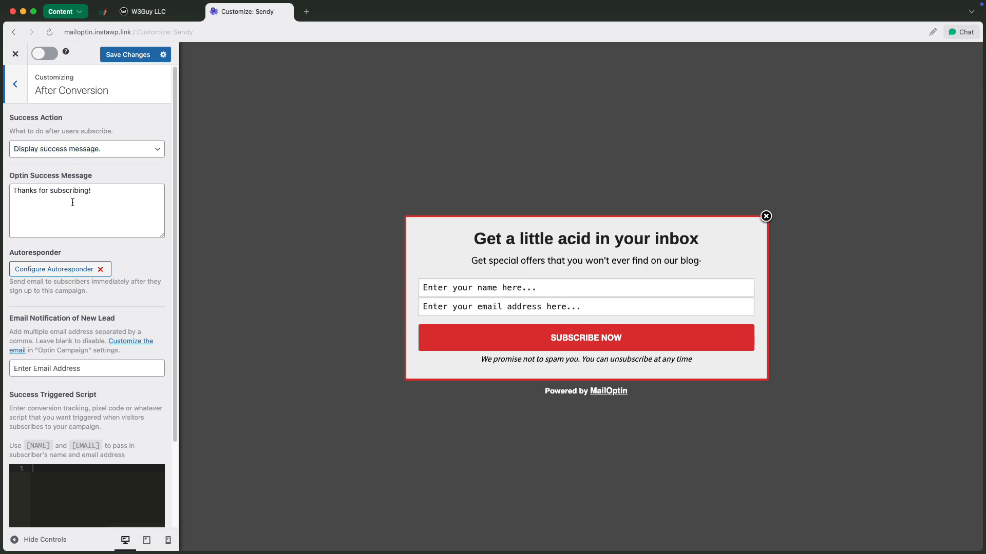
click(15, 85)
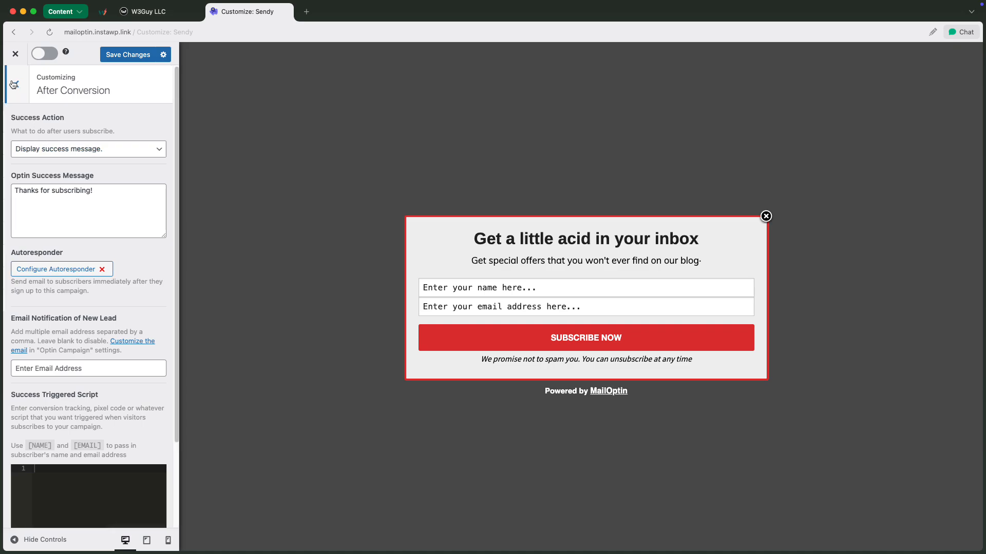
In the optin's display rules, set the After 'X' seconds rule to 3 seconds and activate it.
click(62, 301)
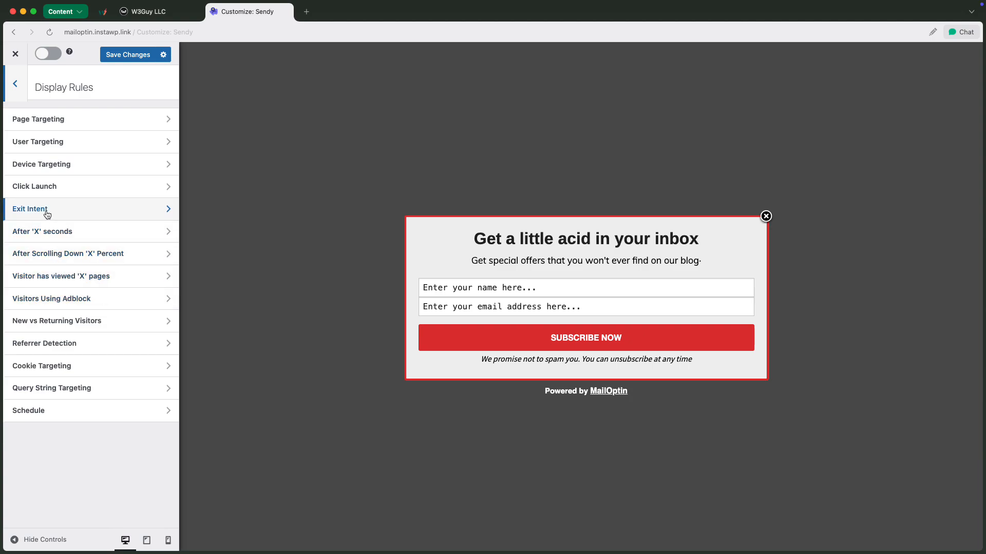
click(44, 230)
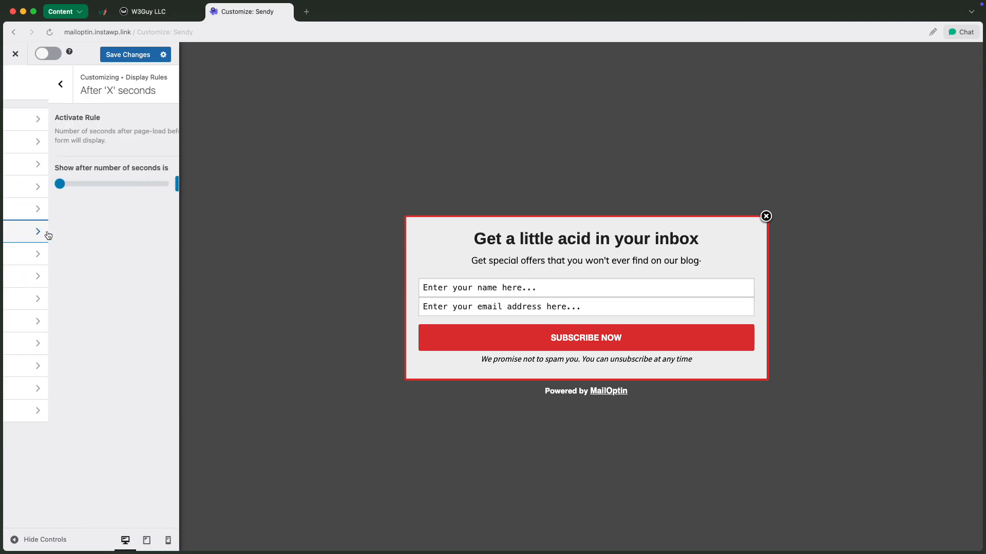
drag(14, 184, 16, 184)
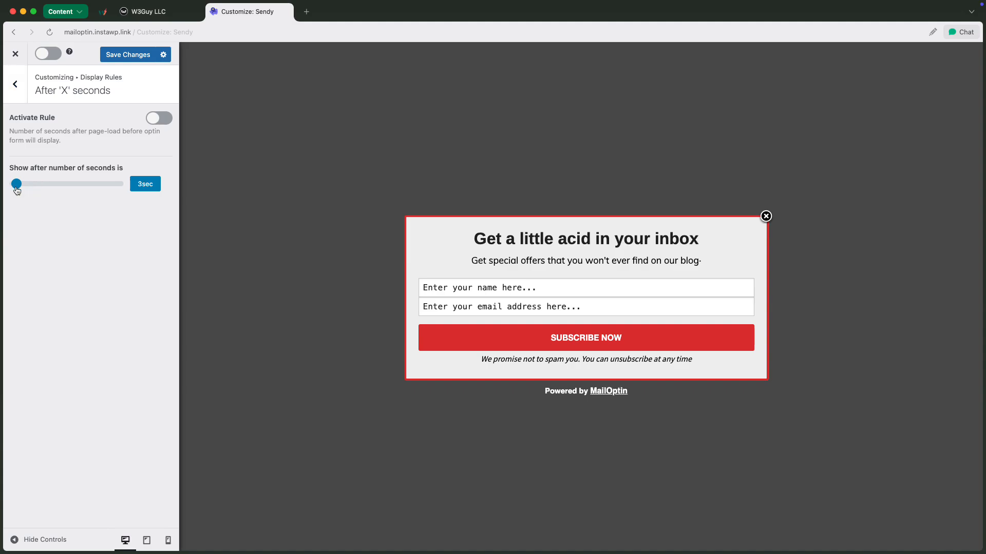
click(161, 120)
Save the changes and activate the Sendy optin campaign, returning to the campaign overview.
click(133, 56)
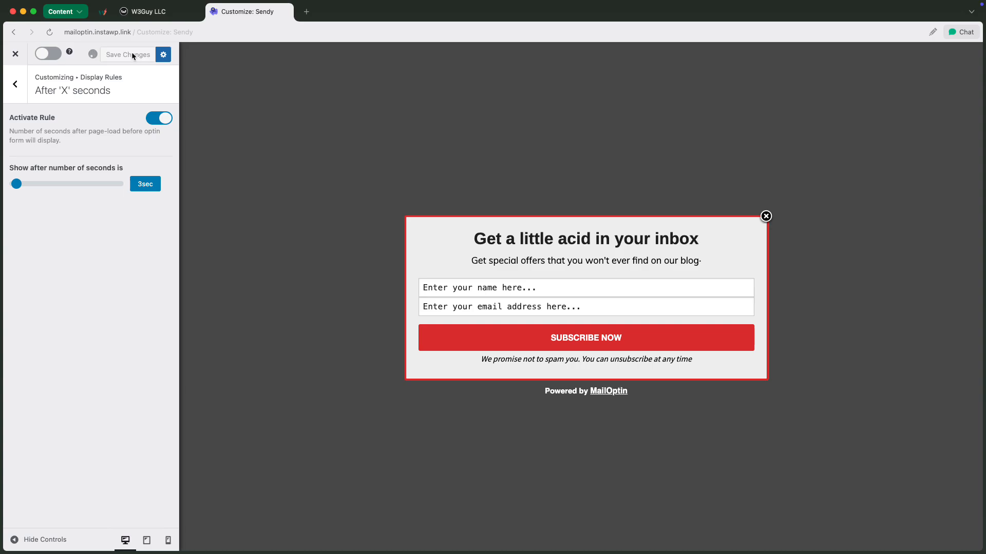
click(47, 53)
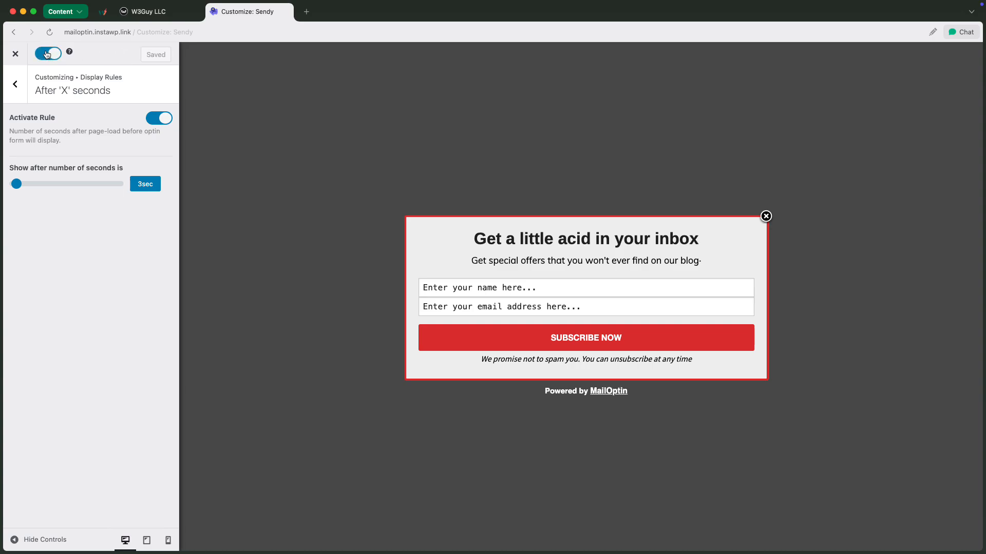
click(17, 54)
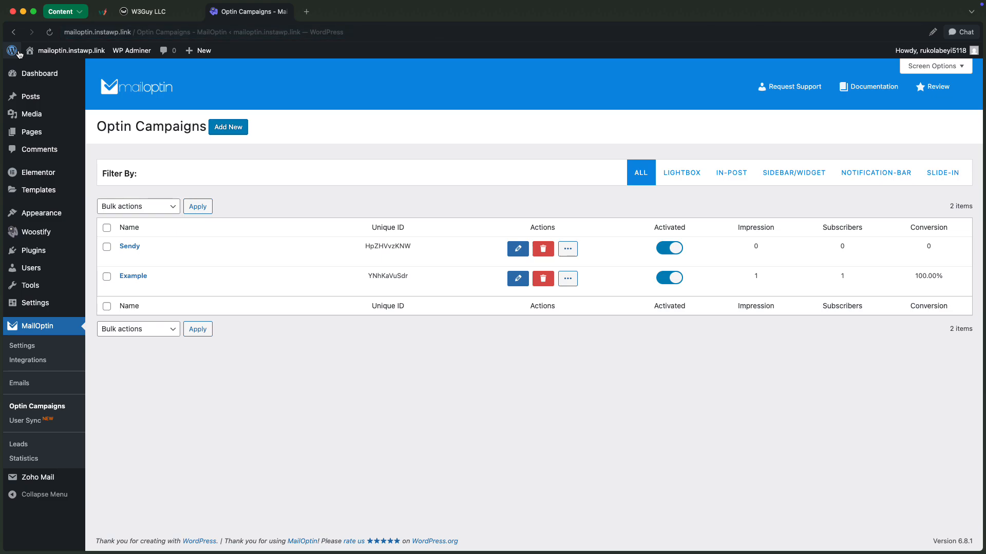
Delete the Example lightbox campaign and confirm the deletion.
mouse_move(135, 250)
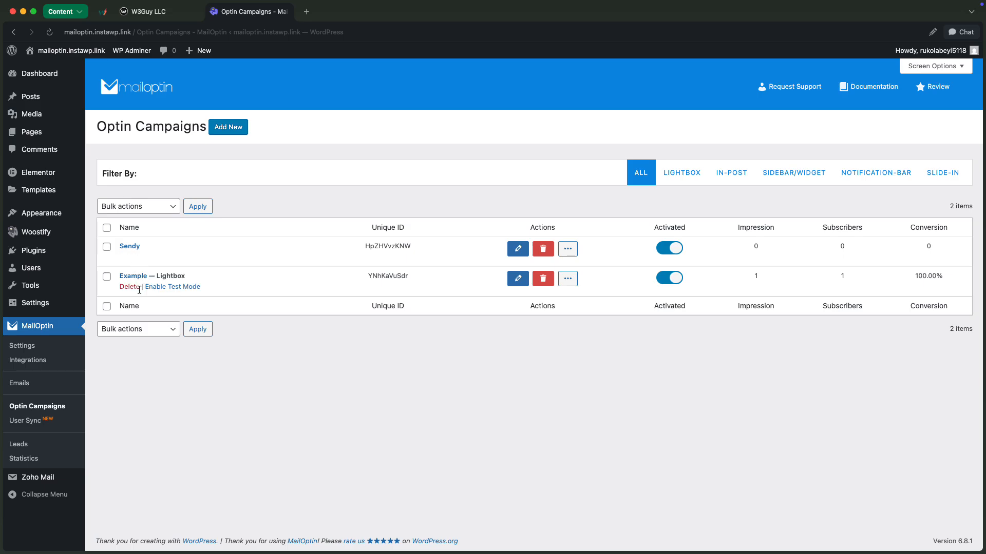
click(134, 289)
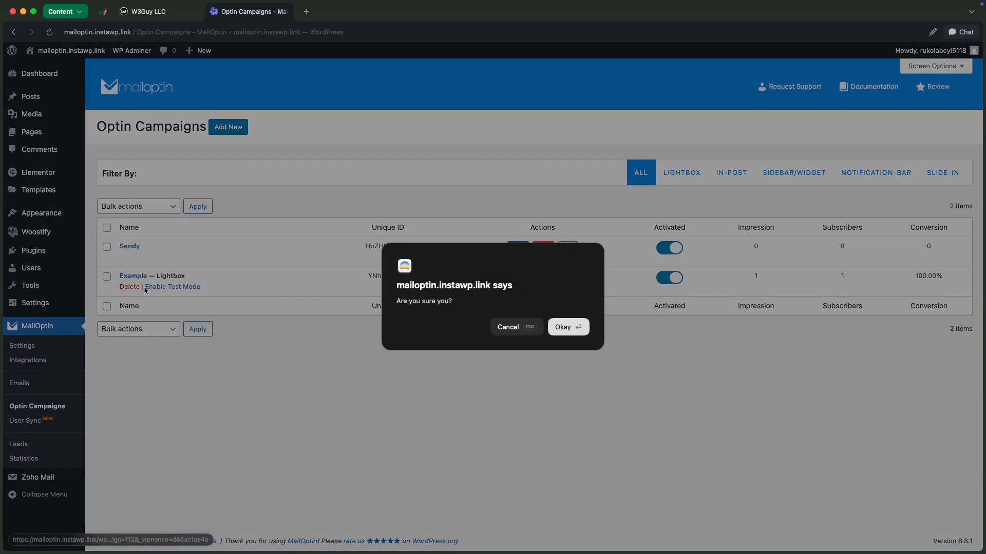
click(565, 328)
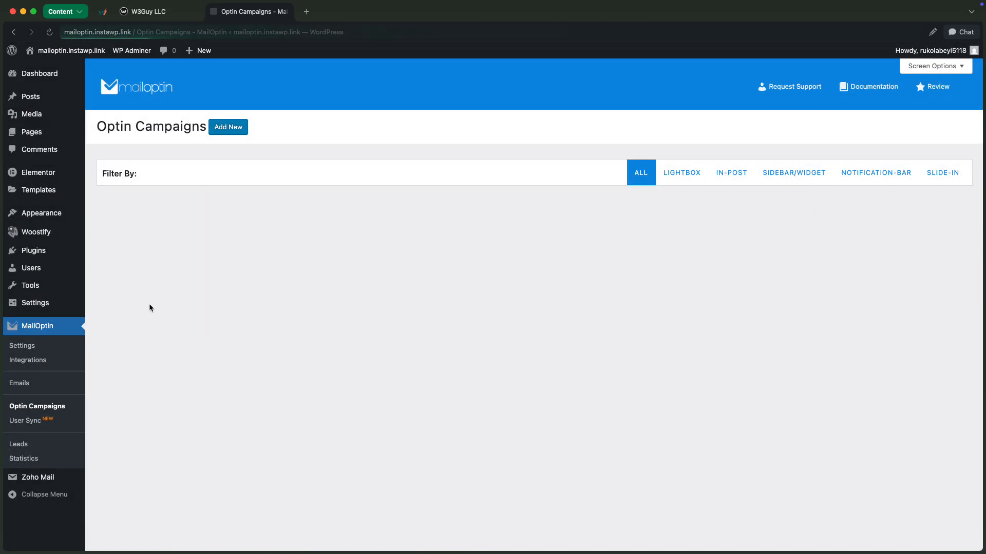
Open the live site in a new tab and subscribe through the lightbox with a subscriber's name and email address.
mouse_move(52, 51)
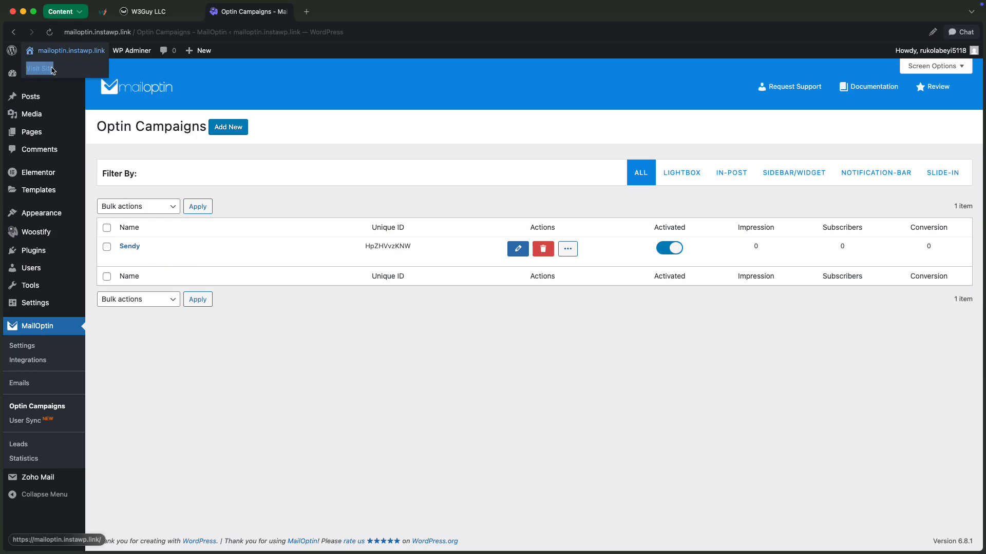
right_click(51, 69)
click(82, 76)
click(327, 11)
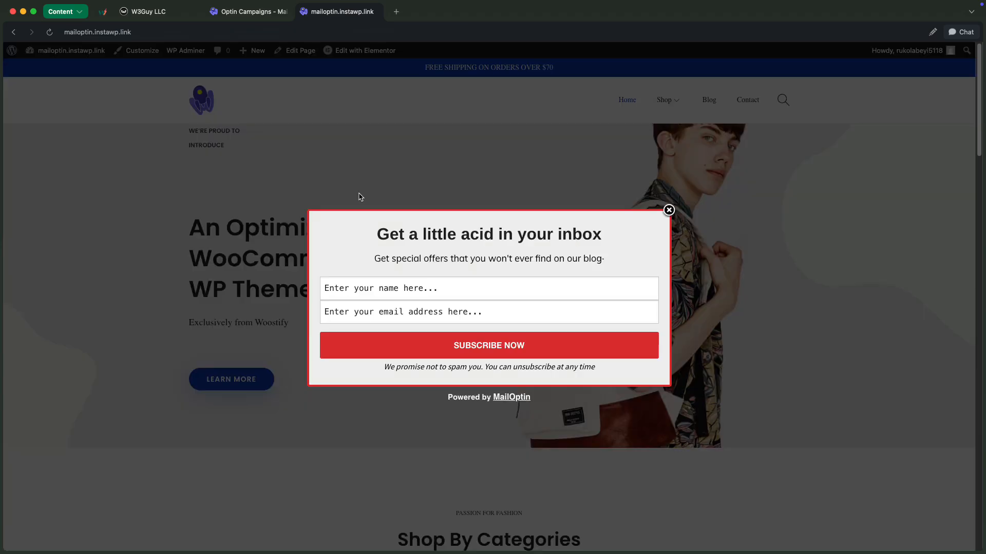
click(361, 289)
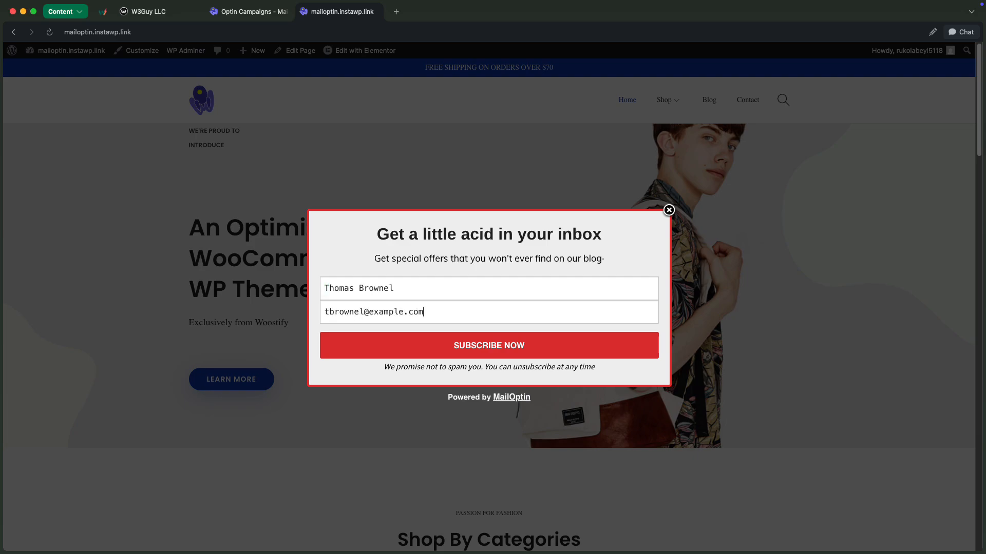
click(425, 340)
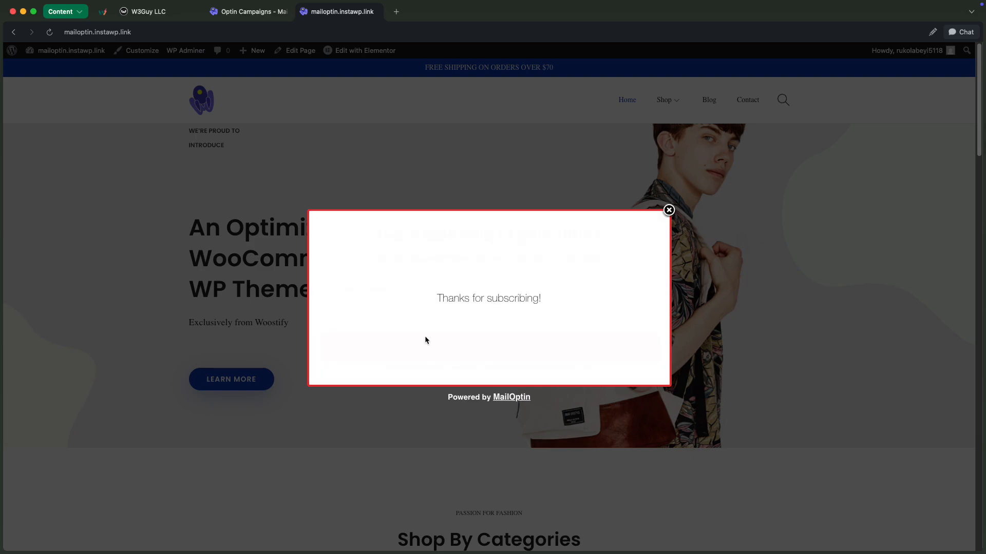
Switch to Sendy, reload the subscriber lists and open Test List to check for the new subscriber.
click(157, 12)
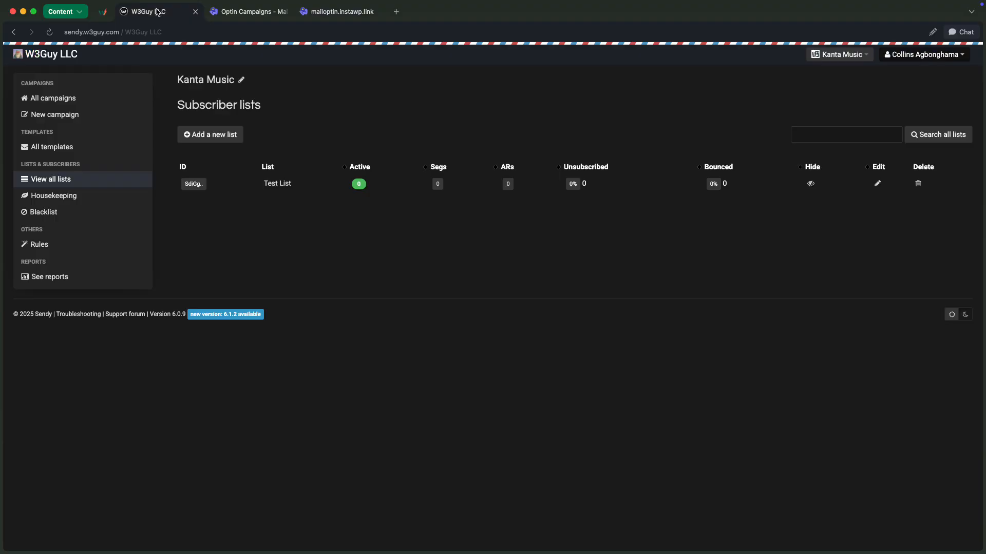
right_click(286, 263)
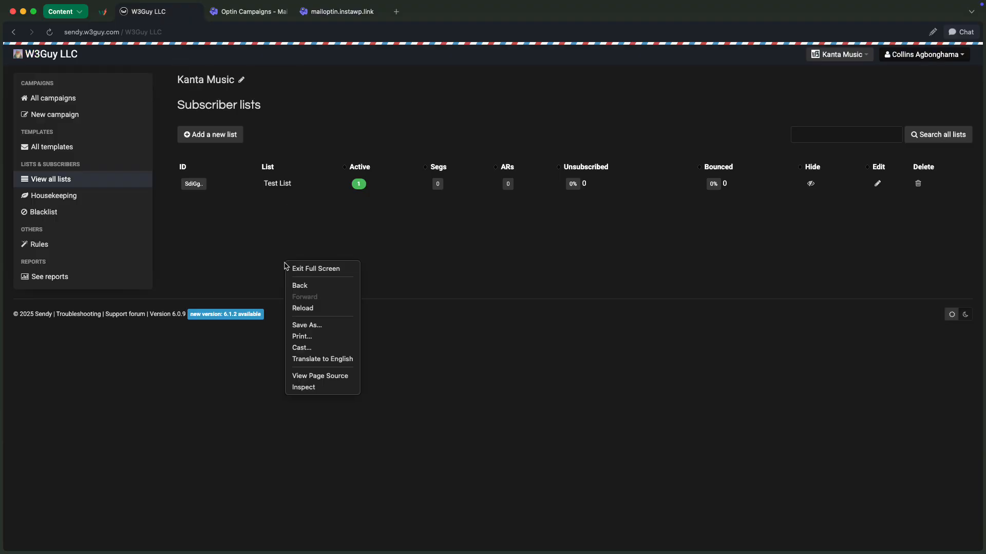
click(301, 308)
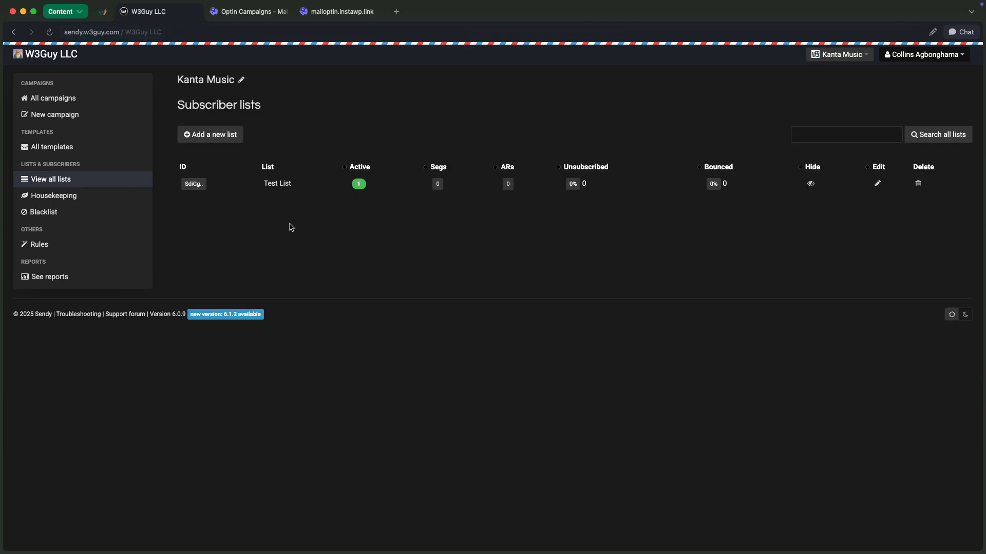
click(275, 185)
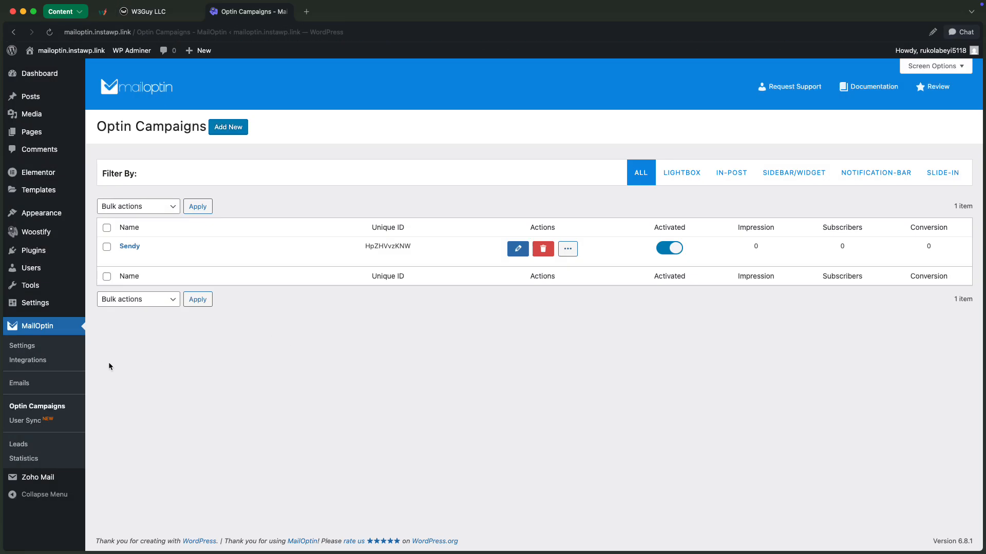
In MailOptin, create an email automation titled Sendy Emails of type New Post Notification, using the Lucid template.
click(21, 383)
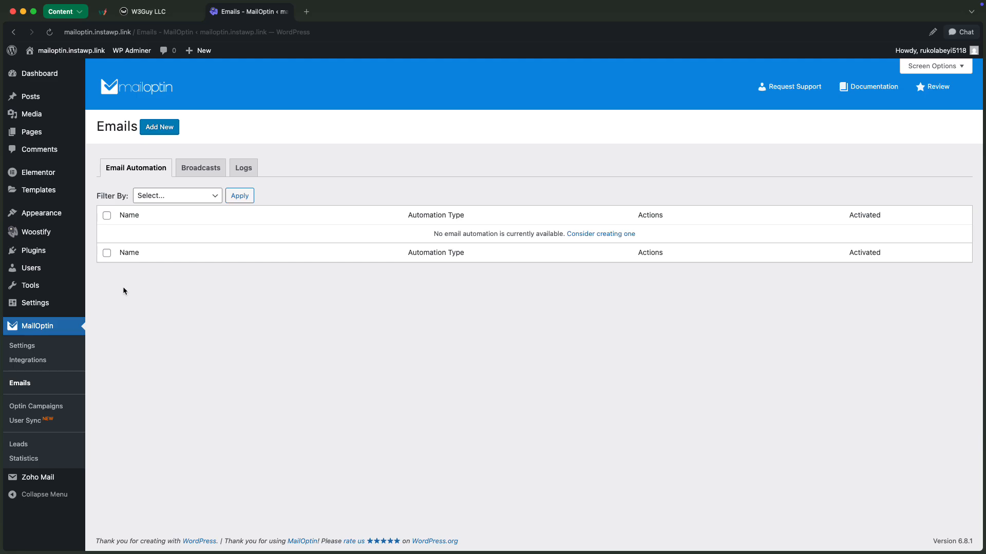
click(175, 128)
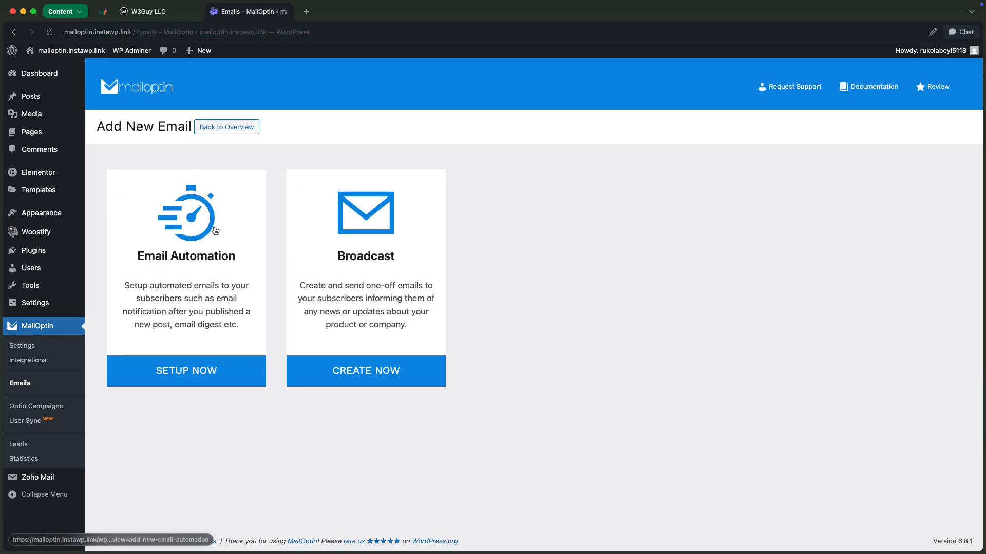
click(215, 230)
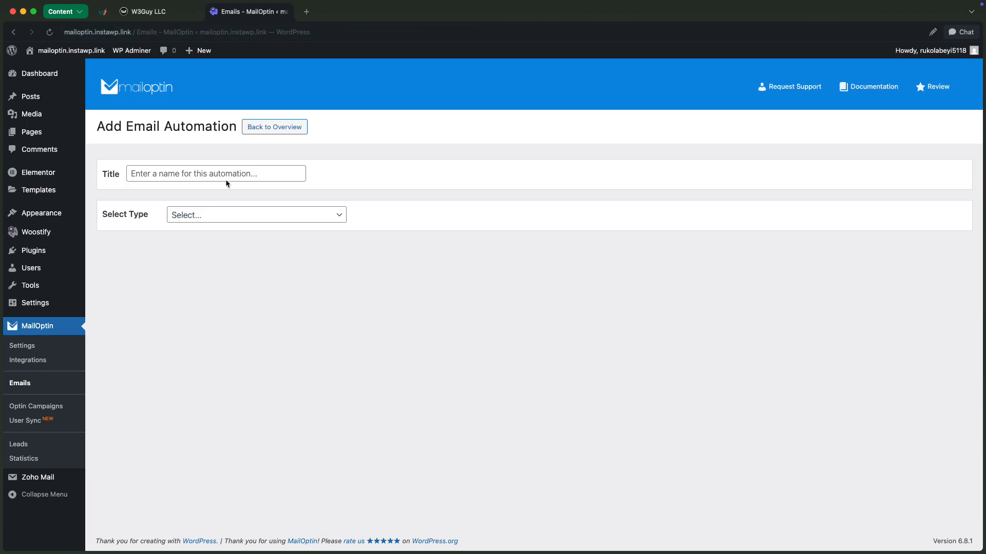
click(225, 173)
text(Sendy Emails)
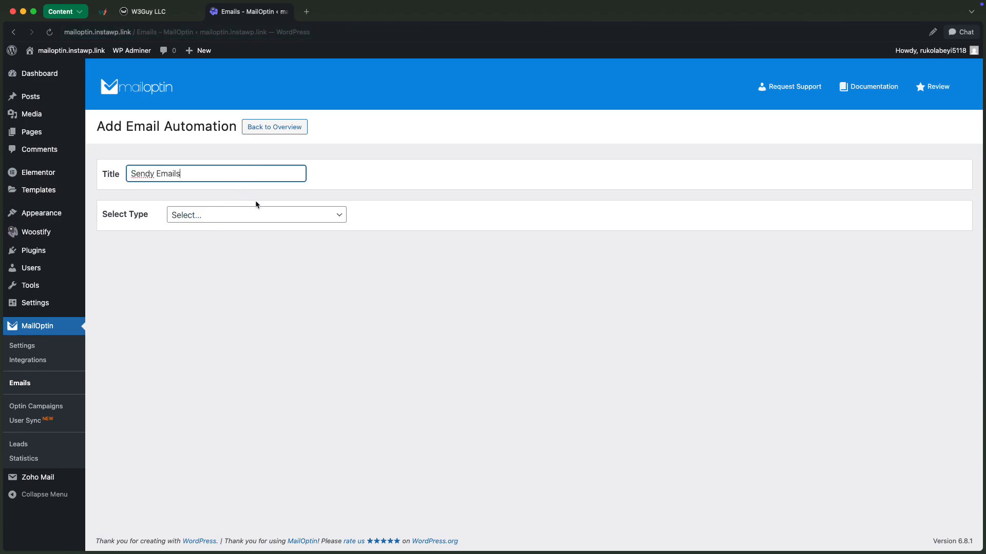
click(257, 215)
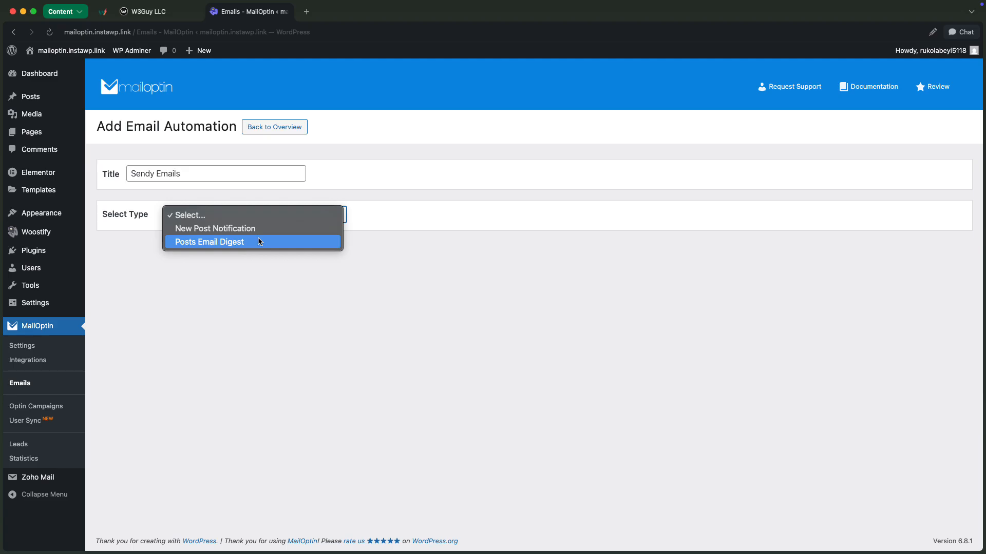
click(259, 228)
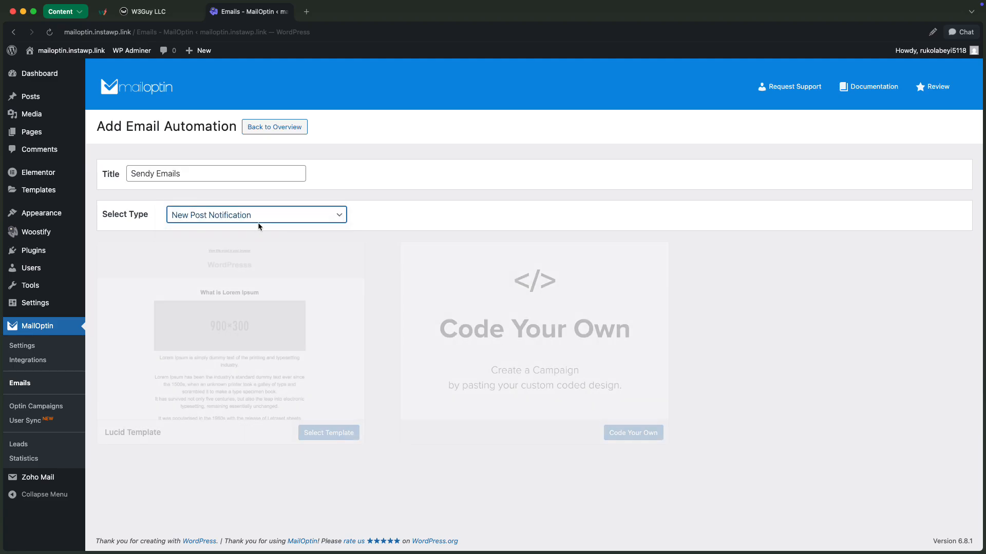
click(301, 290)
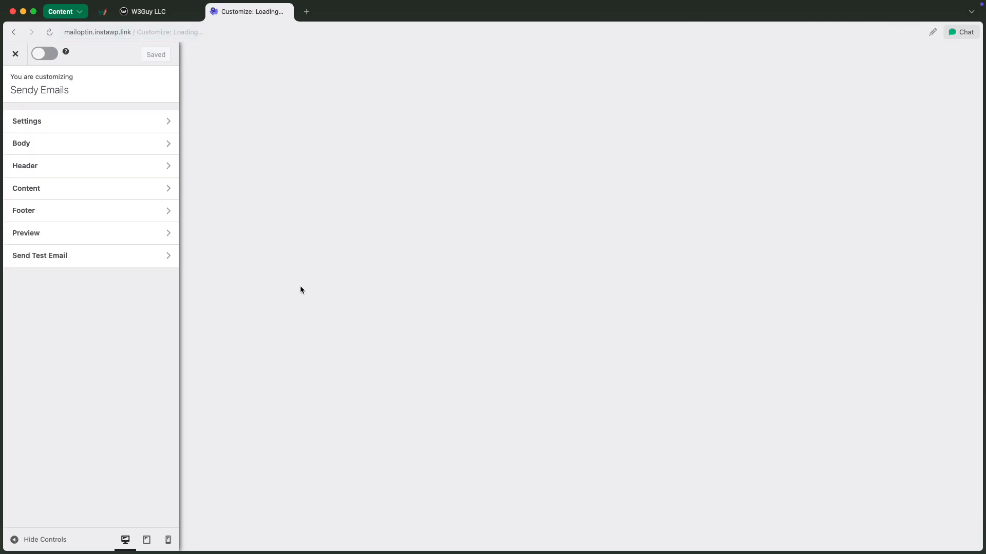
In the Sendy Emails automation's settings, set the recipient connection to Sendy.
scroll(381, 293, down, 5)
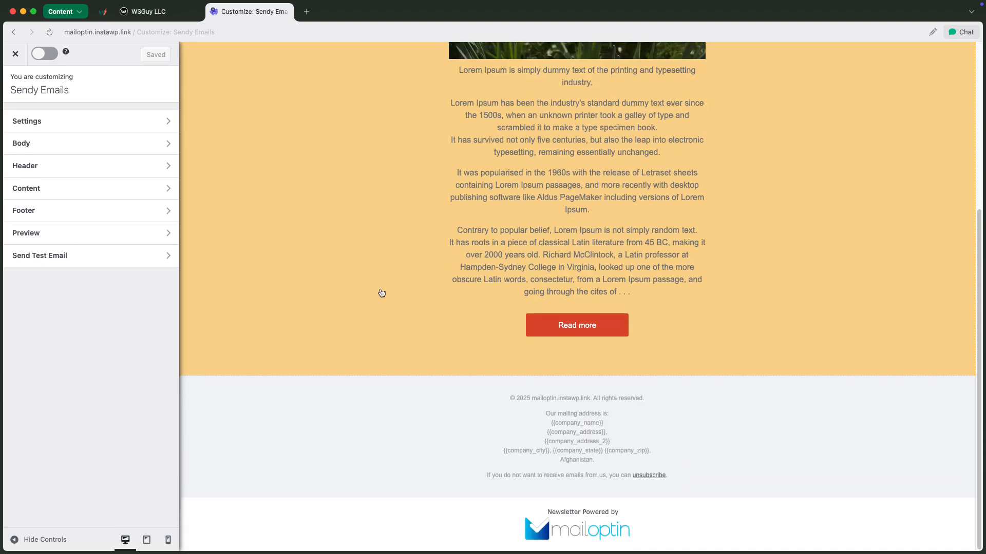
scroll(382, 293, up, 5)
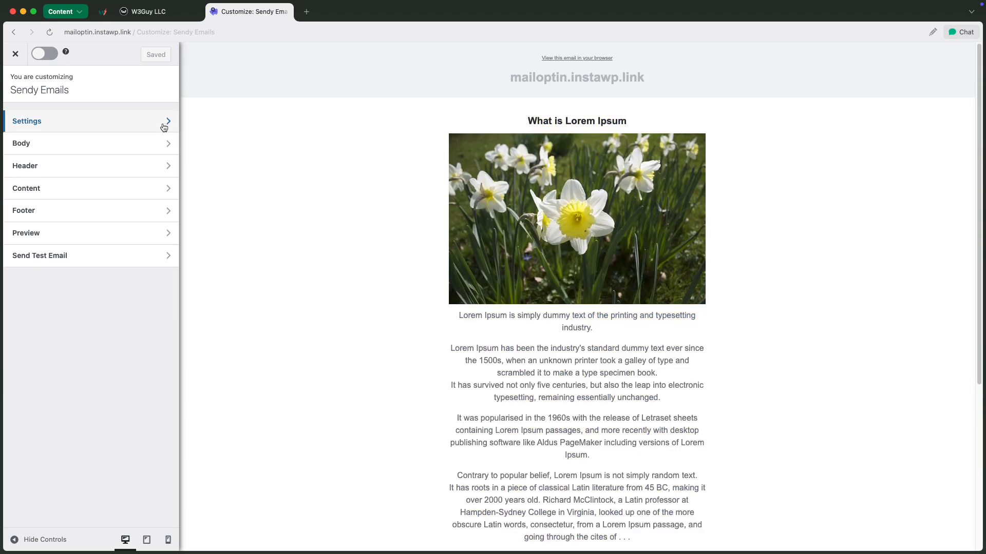
click(163, 125)
scroll(112, 174, down, 8)
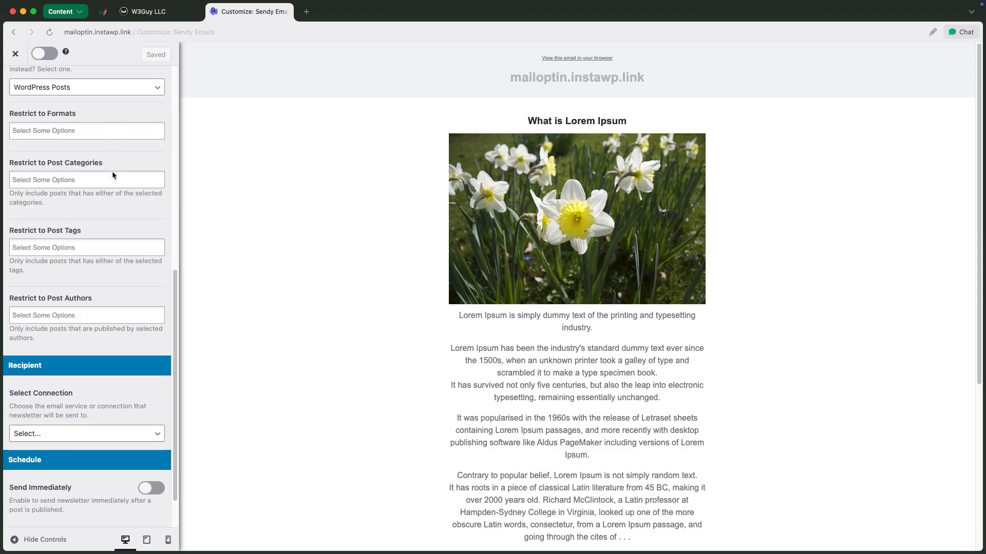
scroll(111, 175, down, 2)
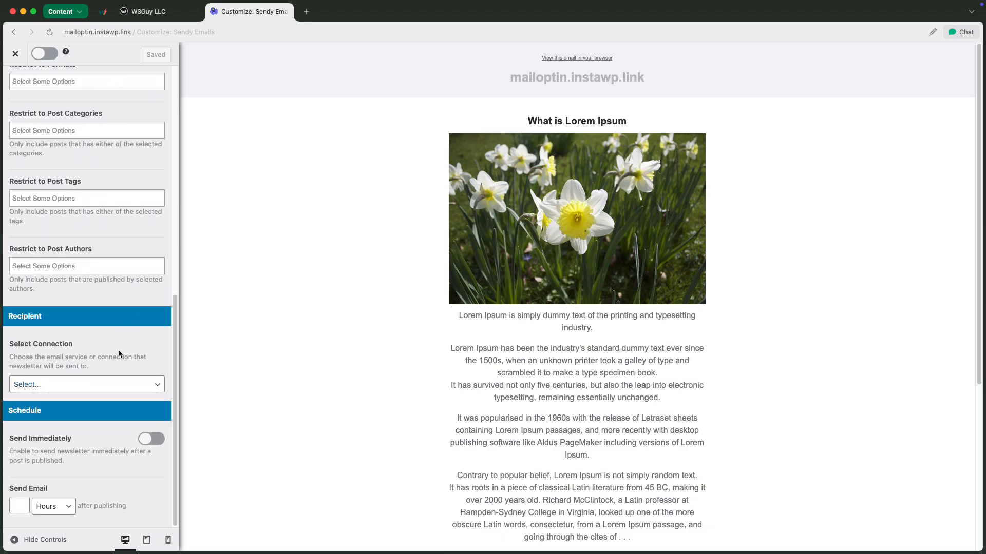
click(120, 386)
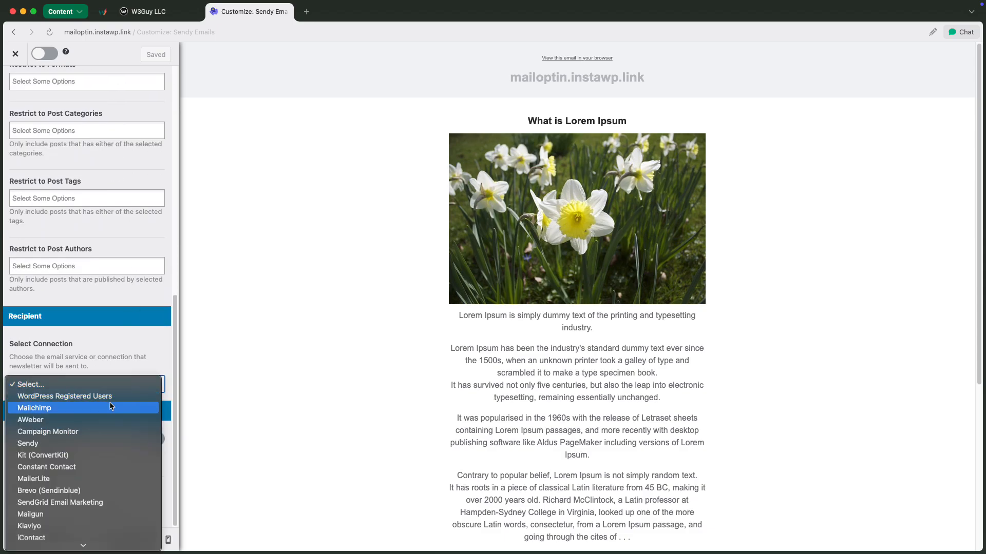
scroll(112, 407, down, 2)
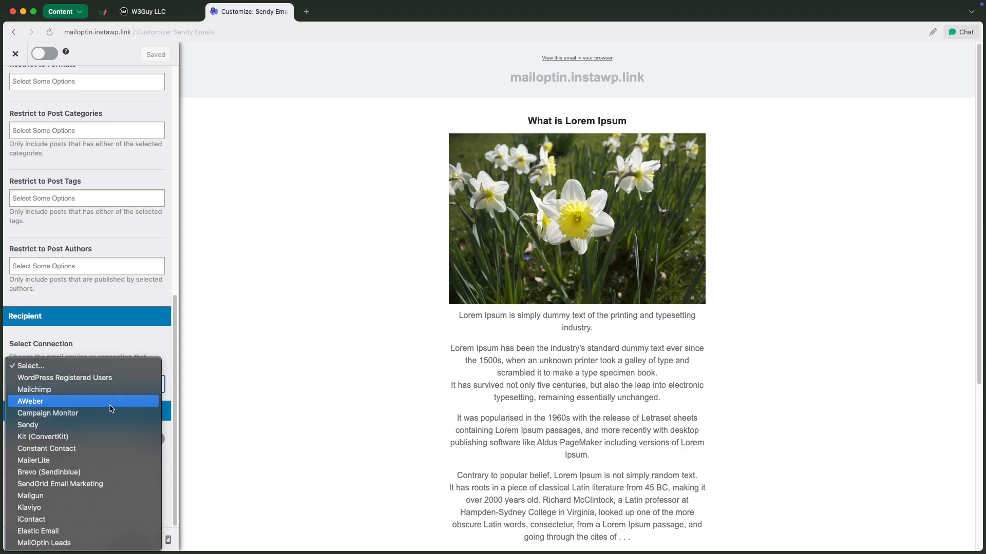
click(91, 425)
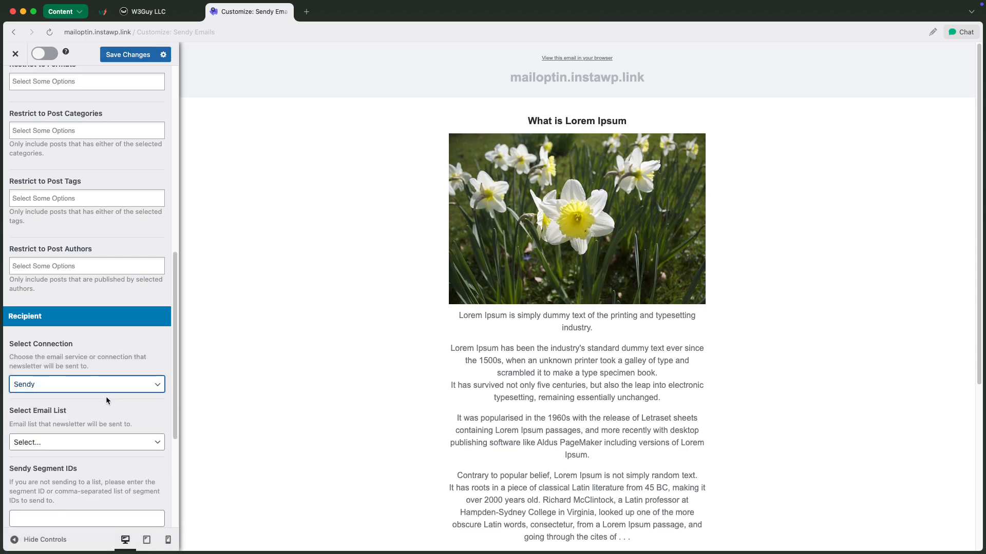